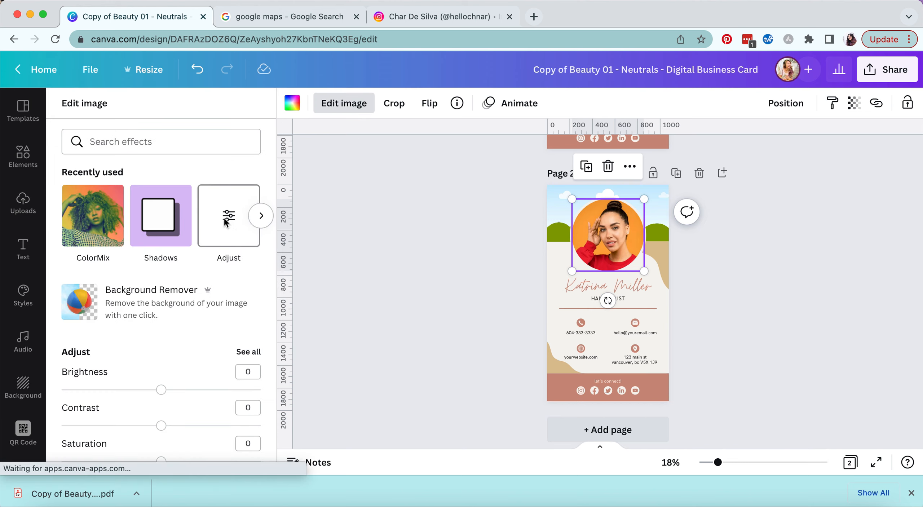
- Raise the circular portrait photo's brightness to 10, then deselect the photo
{"action": "left_click", "coordinate": [225, 221]}
{"action": "mouse_move", "coordinate": [161, 159]}
{"action": "left_mouse_down"}
{"action": "mouse_move", "coordinate": [180, 162]}
{"action": "mouse_move", "coordinate": [171, 159]}
{"action": "left_mouse_up"}
{"action": "left_click", "coordinate": [161, 196]}
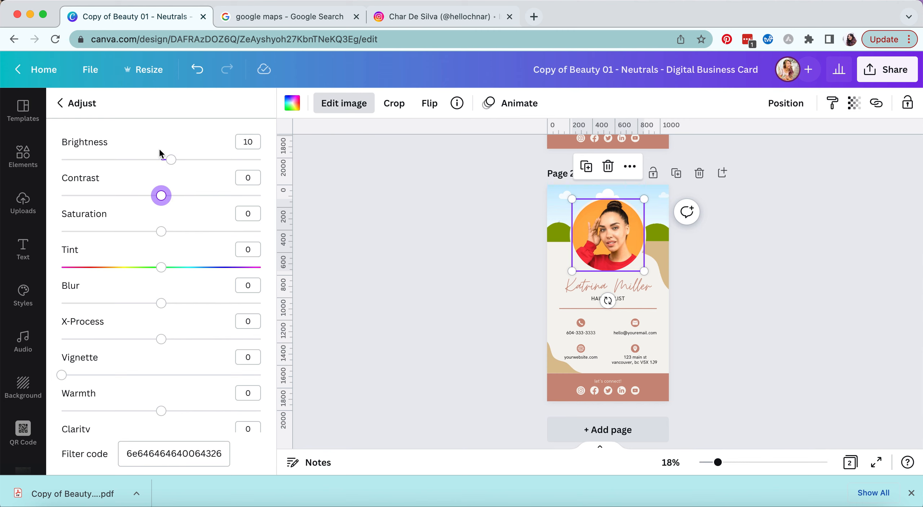
{"action": "left_click", "coordinate": [69, 104]}
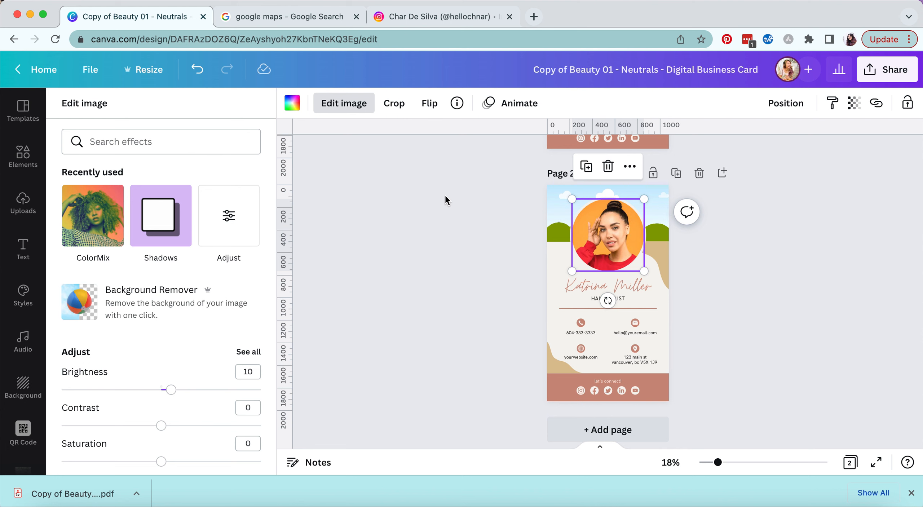
{"action": "left_click", "coordinate": [471, 195]}
{"action": "left_click", "coordinate": [536, 206]}
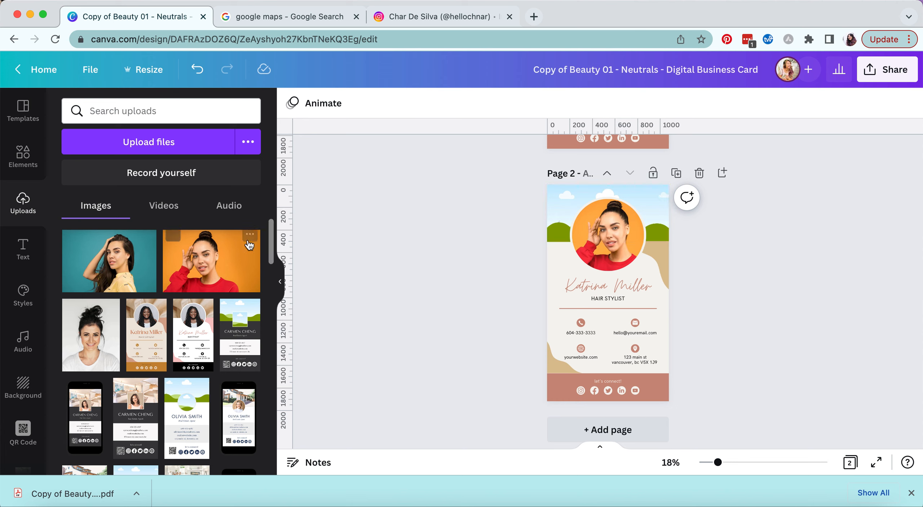
- Search Elements photos for 'shadows' and drop the palm-shadow photo onto the card's top
{"action": "left_click", "coordinate": [28, 163]}
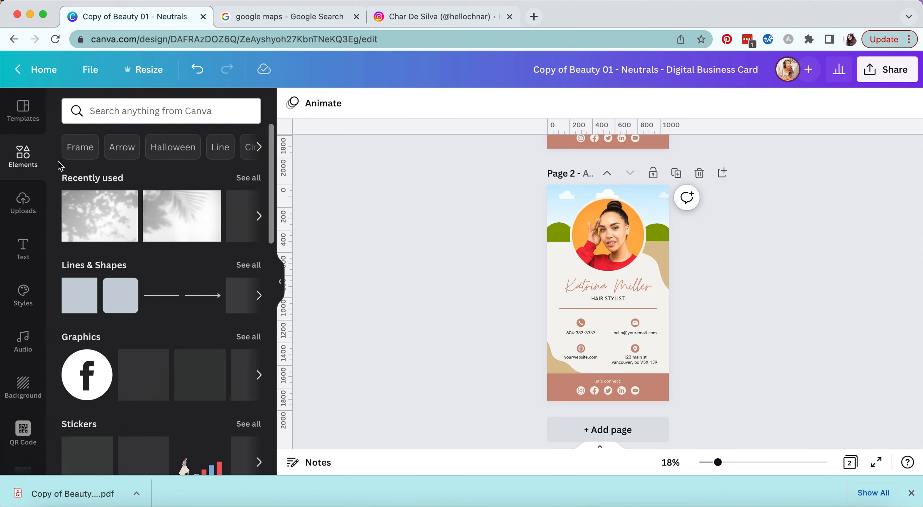
{"action": "left_click", "coordinate": [171, 112]}
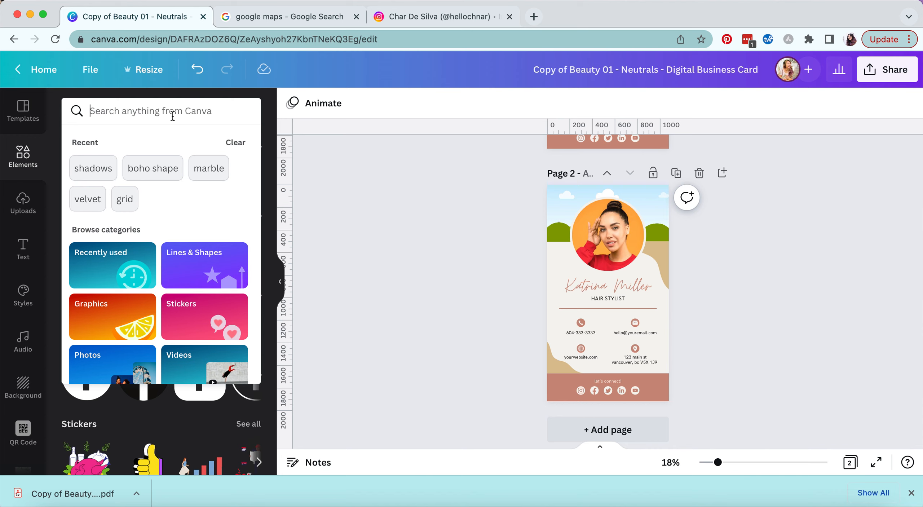
{"action": "type", "text": "shadows"}
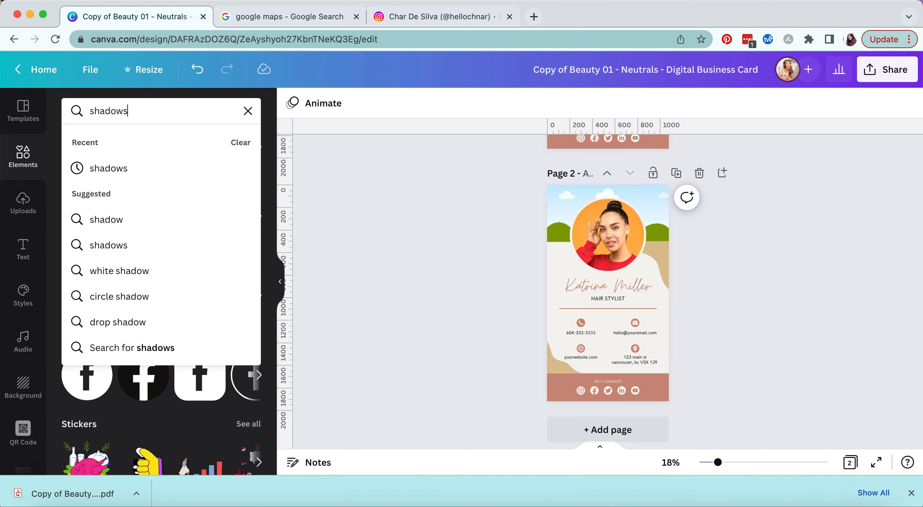
{"action": "key", "text": "Return"}
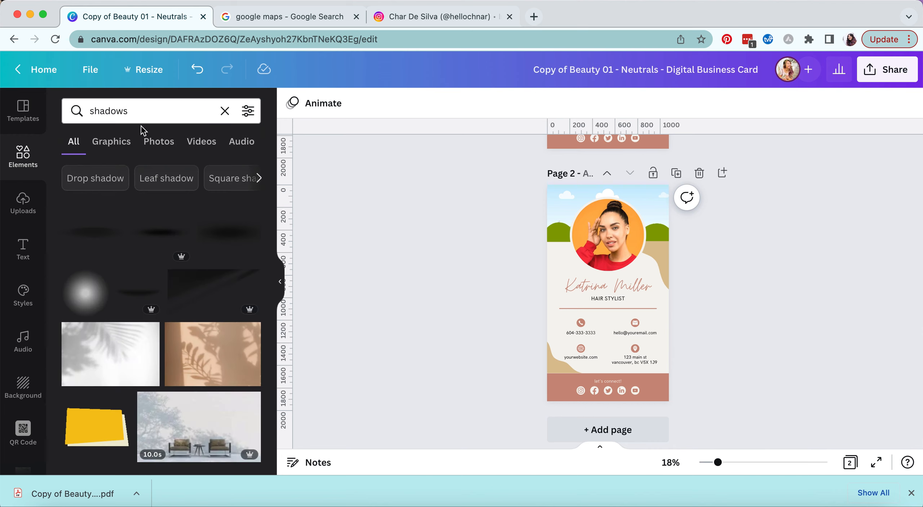
{"action": "left_click", "coordinate": [159, 144]}
{"action": "left_click_drag", "start_coordinate": [206, 233], "coordinate": [553, 220]}
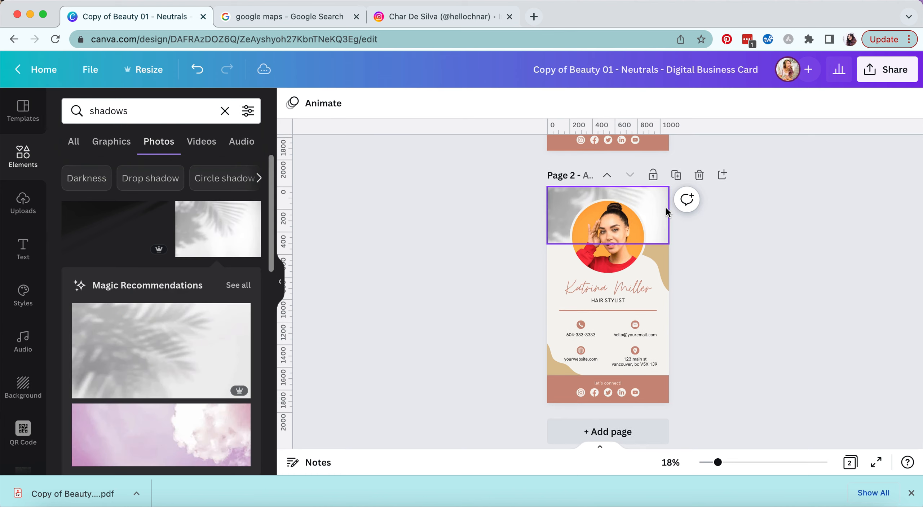
- Crop and enlarge the palm-shadow photo to fill the header area, then deselect it
{"action": "double_click", "coordinate": [651, 204]}
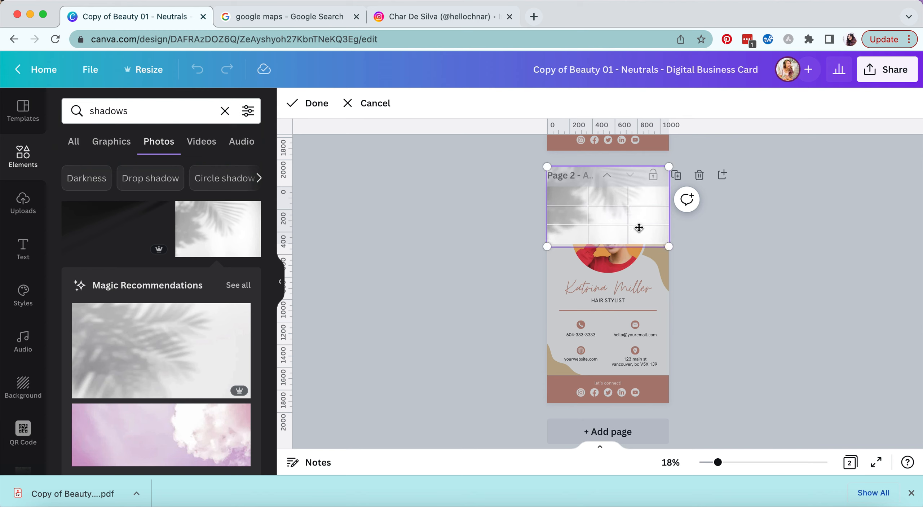
{"action": "left_click_drag", "start_coordinate": [669, 255], "coordinate": [706, 270]}
{"action": "left_click_drag", "start_coordinate": [660, 229], "coordinate": [544, 208]}
{"action": "left_click", "coordinate": [310, 103]}
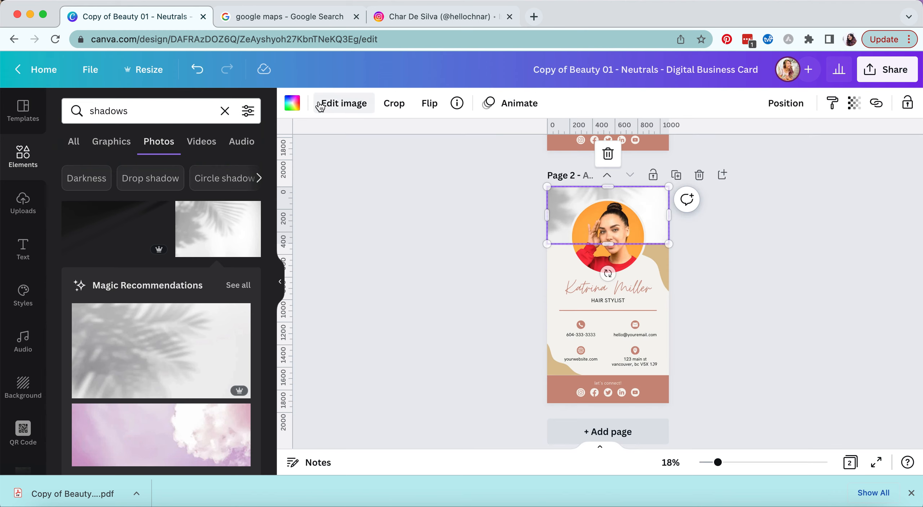
{"action": "left_click", "coordinate": [731, 324]}
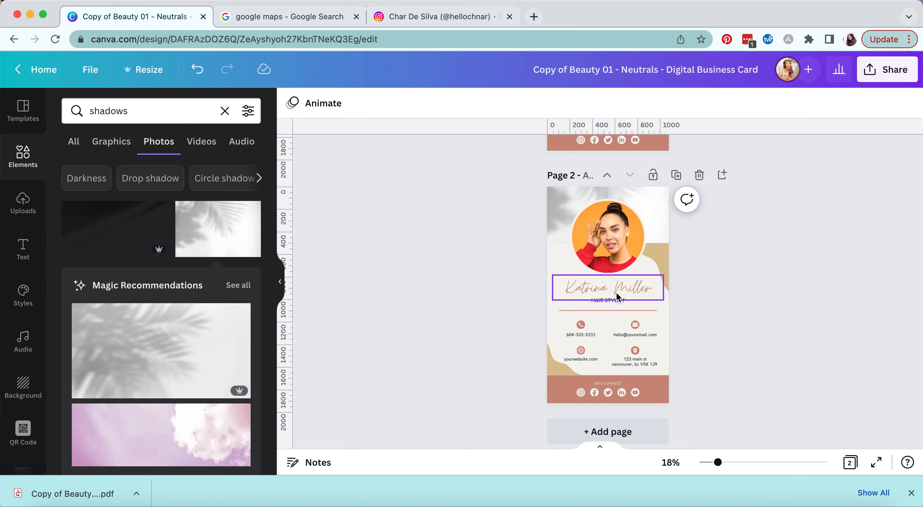
{"action": "left_click", "coordinate": [583, 290]}
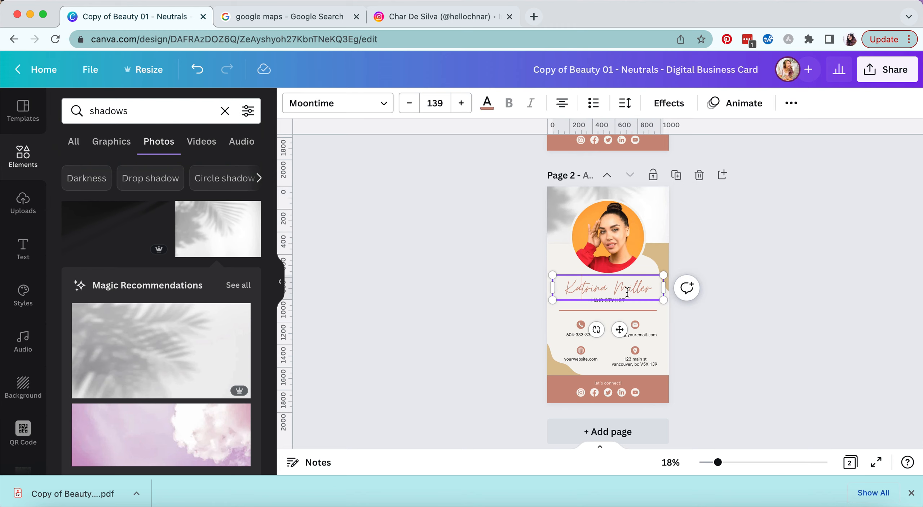
{"action": "left_click", "coordinate": [583, 292]}
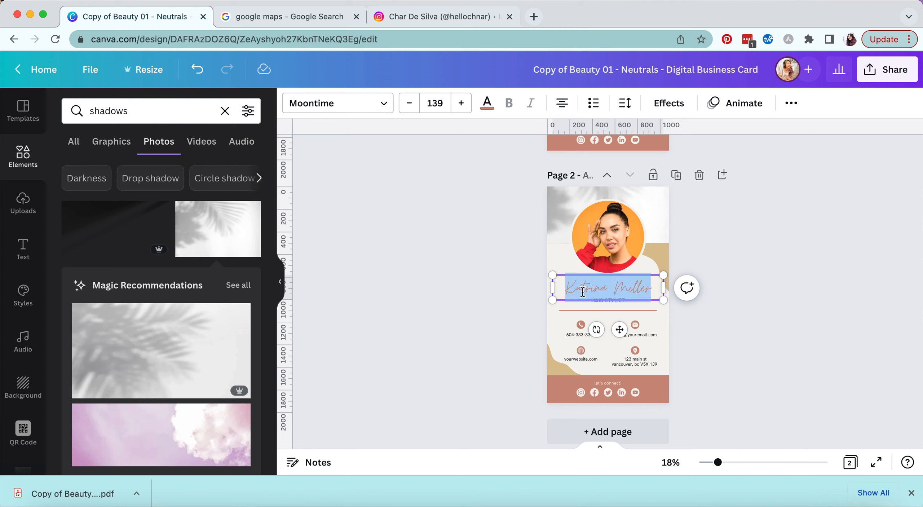
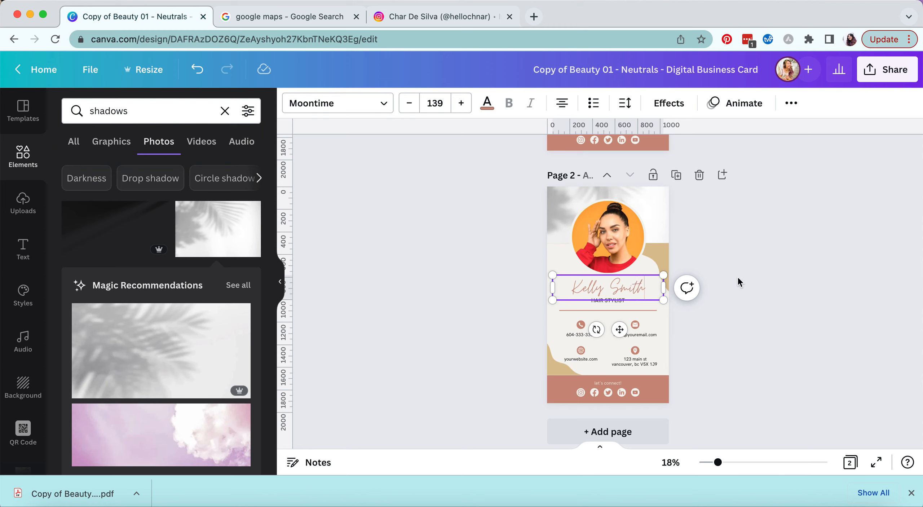
{"action": "left_click", "coordinate": [708, 270]}
{"action": "left_click", "coordinate": [630, 288]}
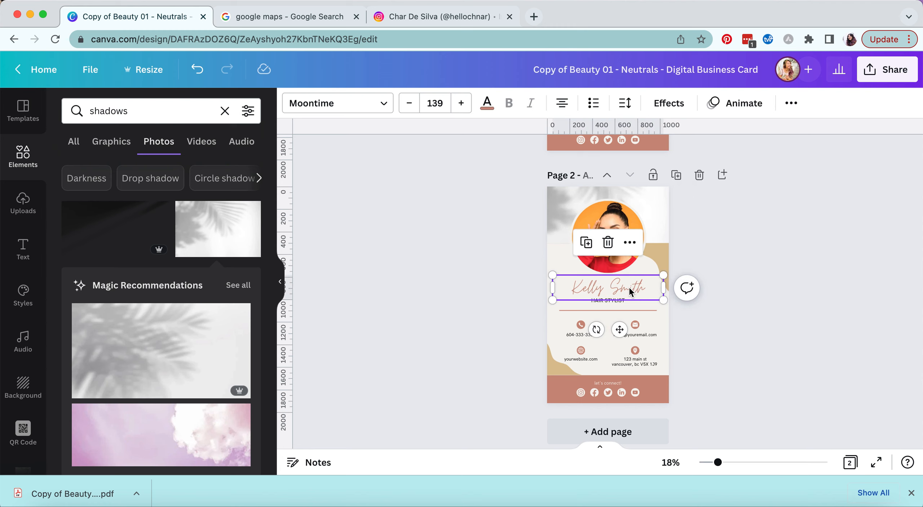
{"action": "left_click_drag", "start_coordinate": [664, 275], "coordinate": [651, 278]}
{"action": "left_click_drag", "start_coordinate": [614, 327], "coordinate": [617, 328]}
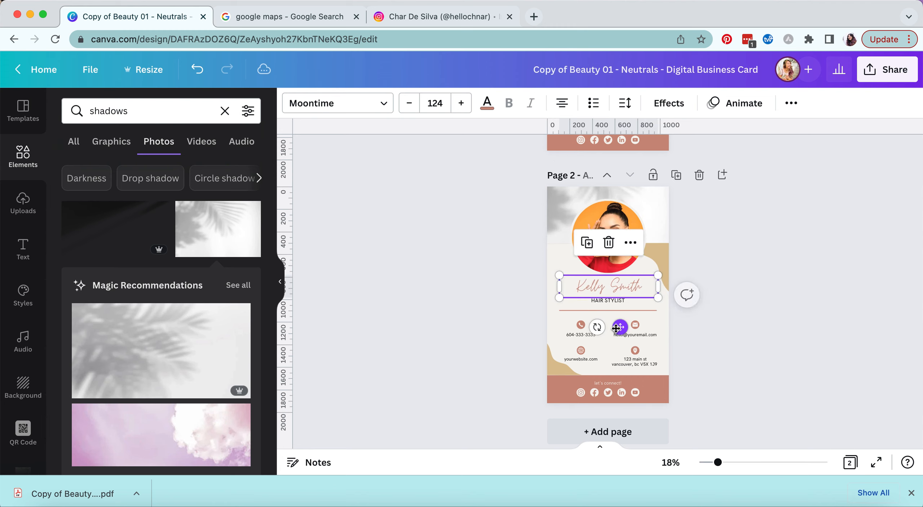
- Colour the name text dark red #AD4A4A
{"action": "left_click", "coordinate": [488, 103]}
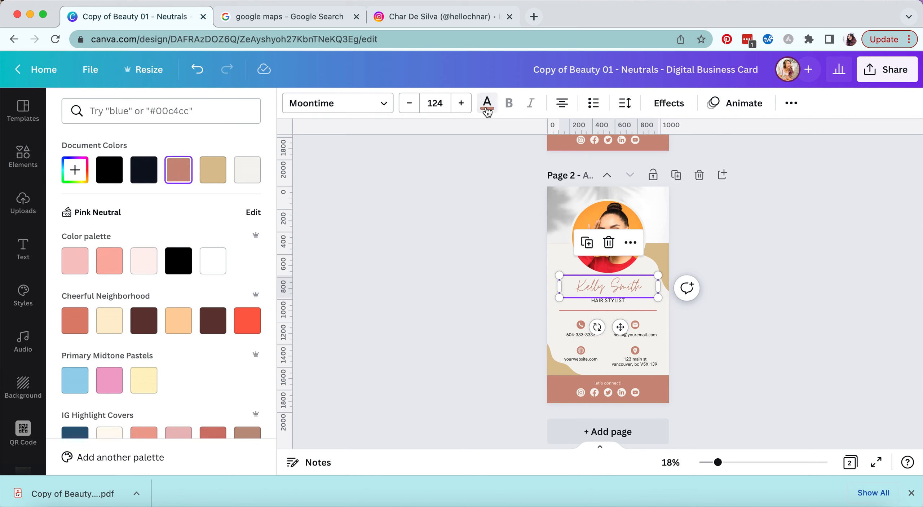
{"action": "left_click", "coordinate": [120, 176]}
{"action": "left_click", "coordinate": [75, 169]}
{"action": "left_click", "coordinate": [178, 209]}
{"action": "left_click_drag", "start_coordinate": [178, 209], "coordinate": [169, 221]}
- Change the name's font to Glacial Indifference and zoom in on the card
{"action": "left_click", "coordinate": [383, 105]}
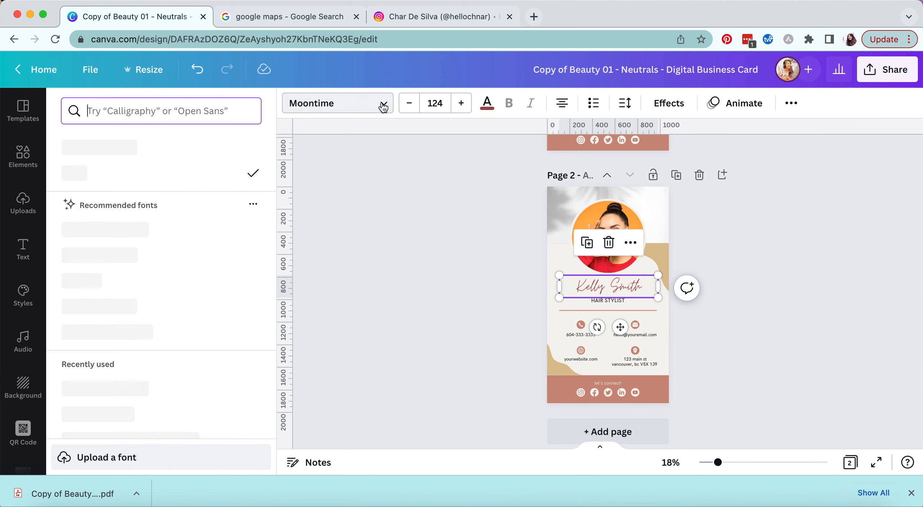
{"action": "left_click", "coordinate": [162, 230]}
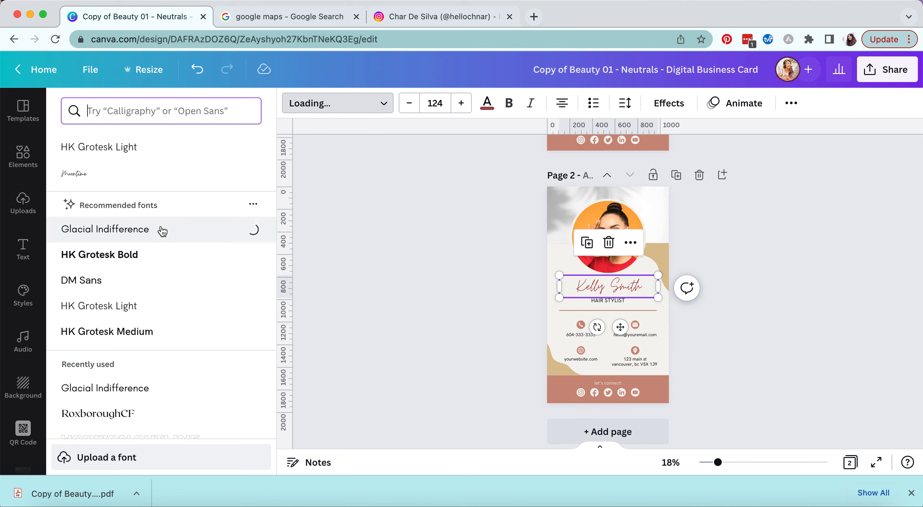
{"action": "left_click", "coordinate": [594, 328]}
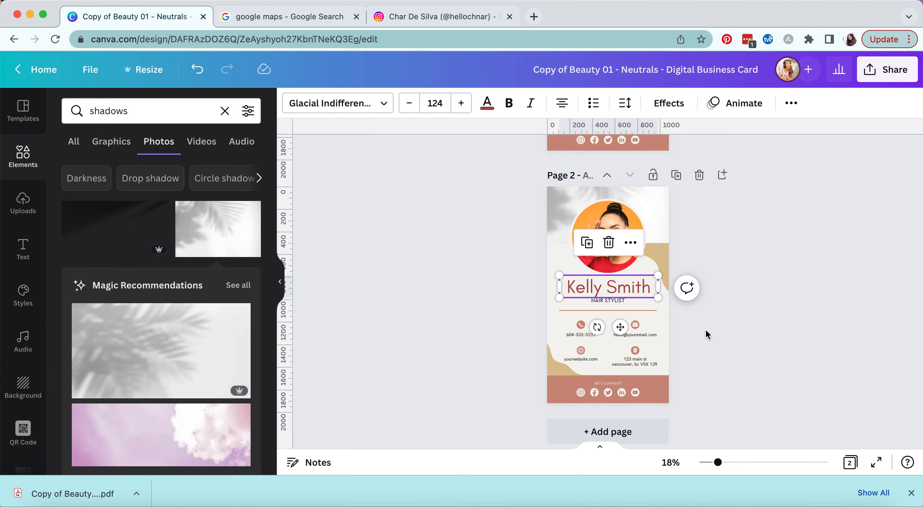
{"action": "left_click_drag", "start_coordinate": [718, 462], "coordinate": [745, 463]}
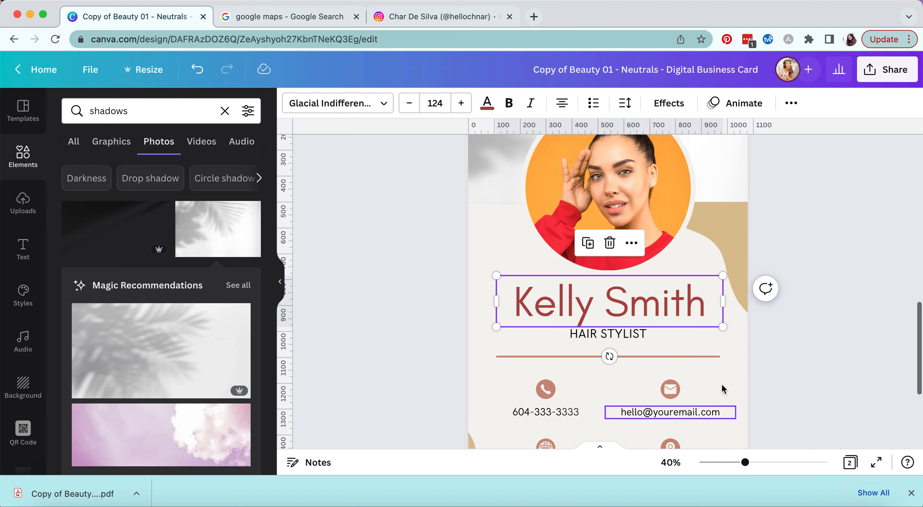
- Recolour the beige corner shape beside the portrait to #CDAA6D
{"action": "scroll", "coordinate": [649, 325], "scroll_direction": "down", "scroll_amount": 5}
{"action": "left_click", "coordinate": [579, 212]}
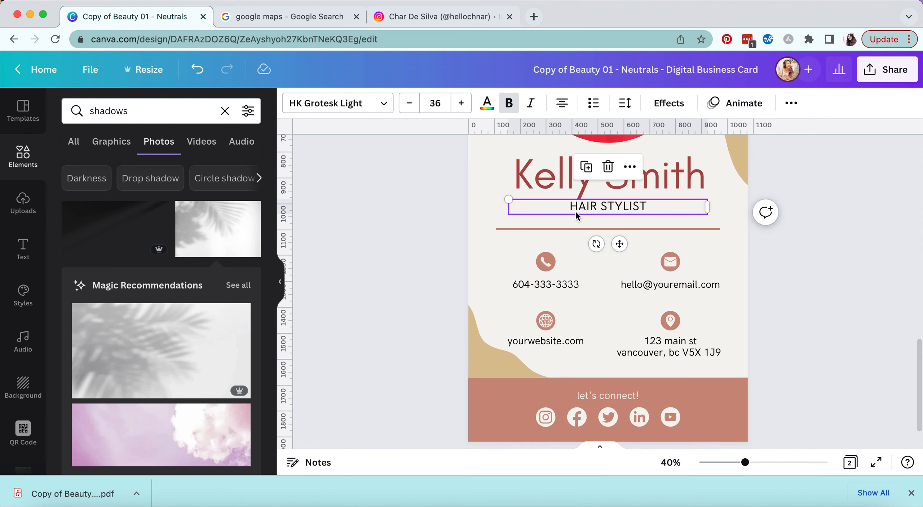
{"action": "scroll", "coordinate": [505, 285], "scroll_direction": "up", "scroll_amount": 5}
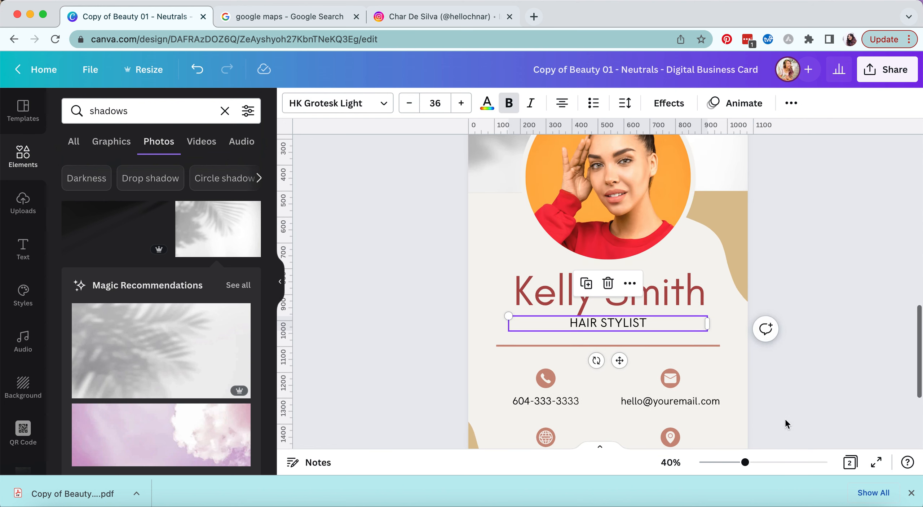
{"action": "left_click_drag", "start_coordinate": [746, 462], "coordinate": [740, 463]}
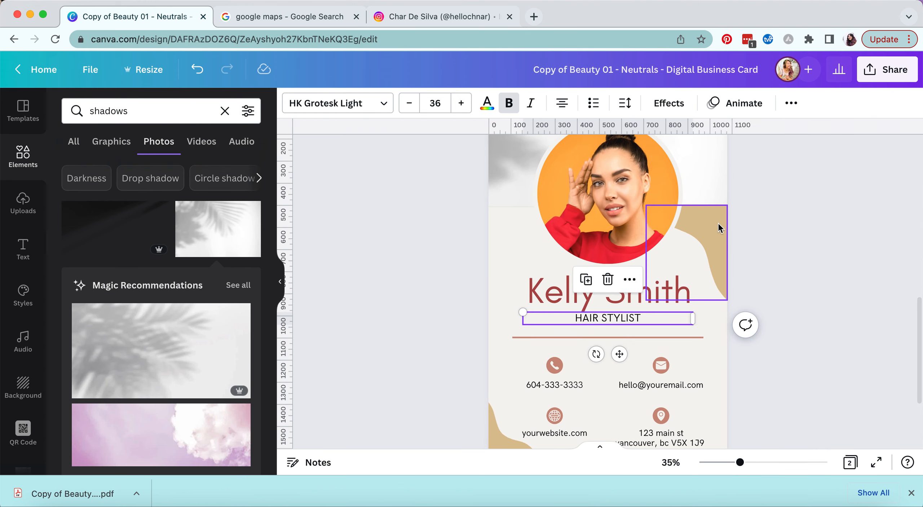
{"action": "left_click", "coordinate": [717, 227]}
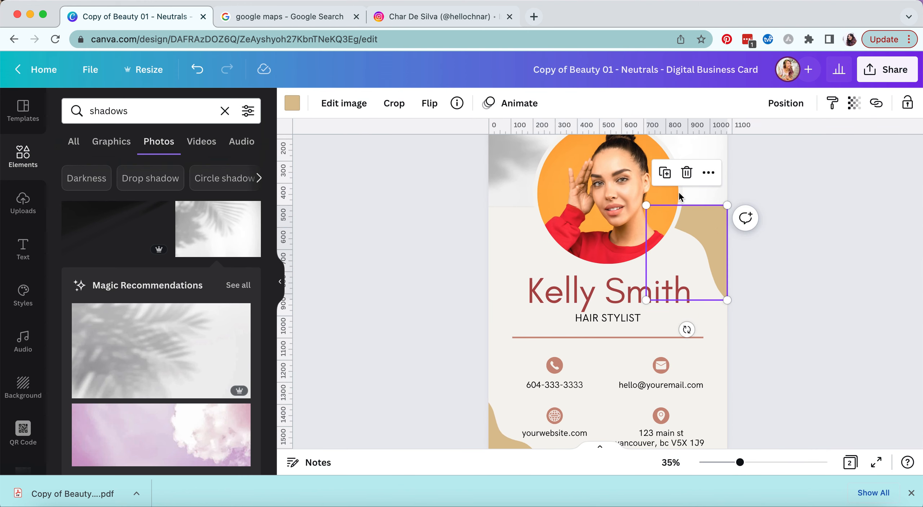
{"action": "left_click", "coordinate": [765, 228]}
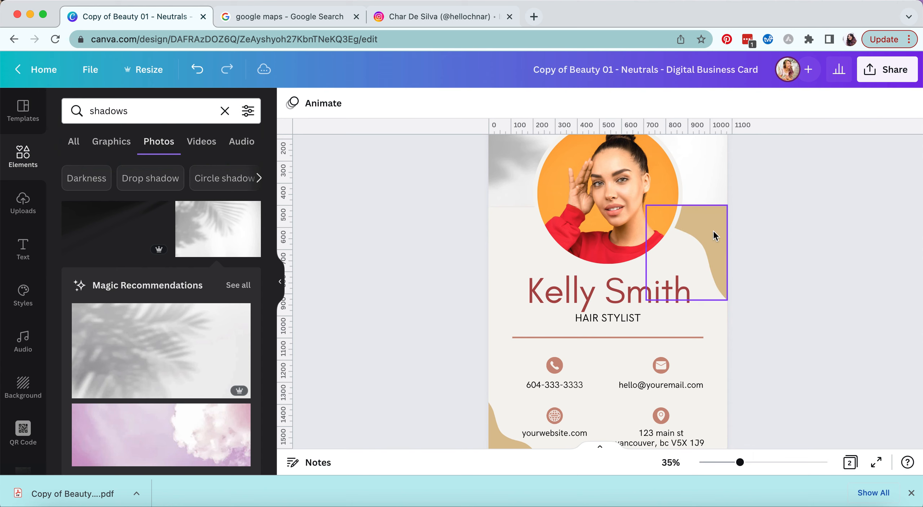
{"action": "left_click", "coordinate": [720, 238]}
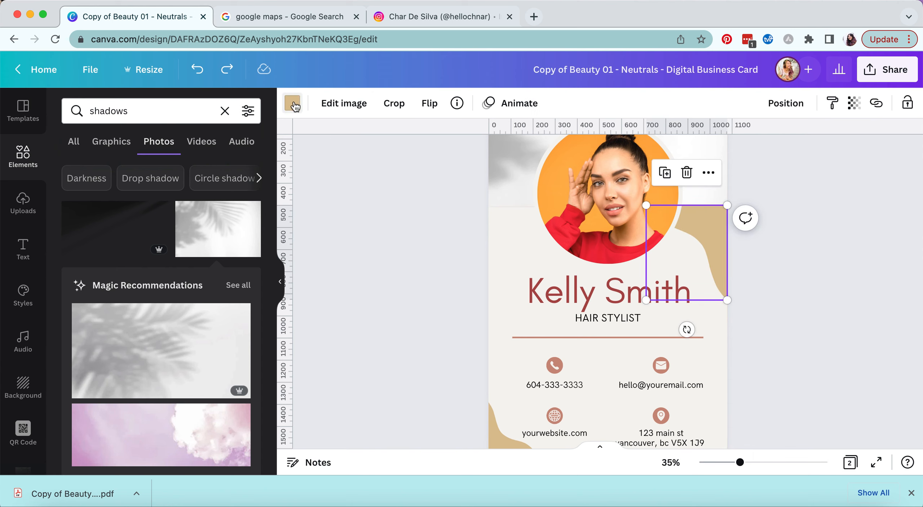
{"action": "left_click", "coordinate": [292, 104]}
{"action": "left_click", "coordinate": [81, 170]}
{"action": "mouse_move", "coordinate": [183, 212]}
{"action": "left_mouse_down"}
{"action": "mouse_move", "coordinate": [199, 213]}
{"action": "mouse_move", "coordinate": [153, 213]}
{"action": "left_mouse_up"}
- Shrink the beige shape from its lower-left corner, adjust its position, then select the phone line
{"action": "left_click_drag", "start_coordinate": [646, 300], "coordinate": [665, 278]}
{"action": "mouse_move", "coordinate": [717, 223]}
{"action": "left_mouse_down"}
{"action": "mouse_move", "coordinate": [562, 306]}
{"action": "mouse_move", "coordinate": [532, 223]}
{"action": "mouse_move", "coordinate": [718, 224]}
{"action": "left_mouse_up"}
{"action": "scroll", "coordinate": [782, 278], "scroll_direction": "down", "scroll_amount": 3}
{"action": "left_click", "coordinate": [783, 273]}
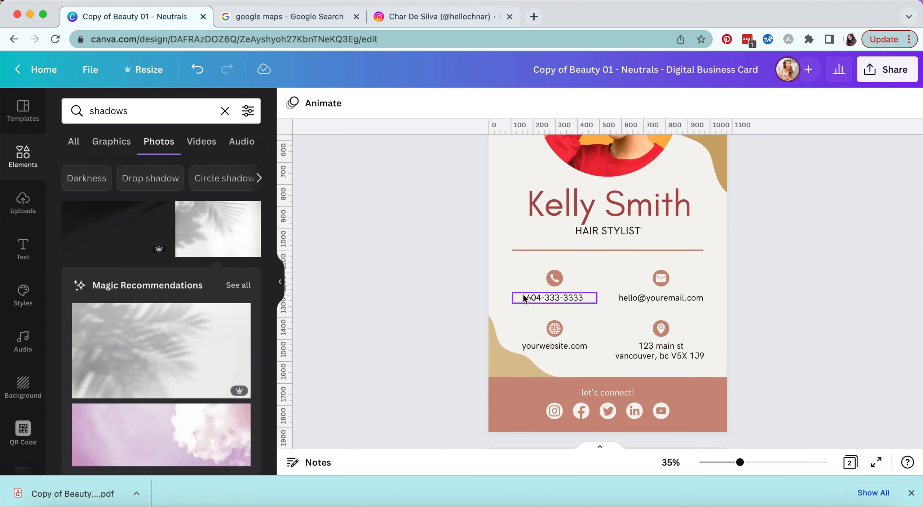
{"action": "left_click", "coordinate": [582, 302]}
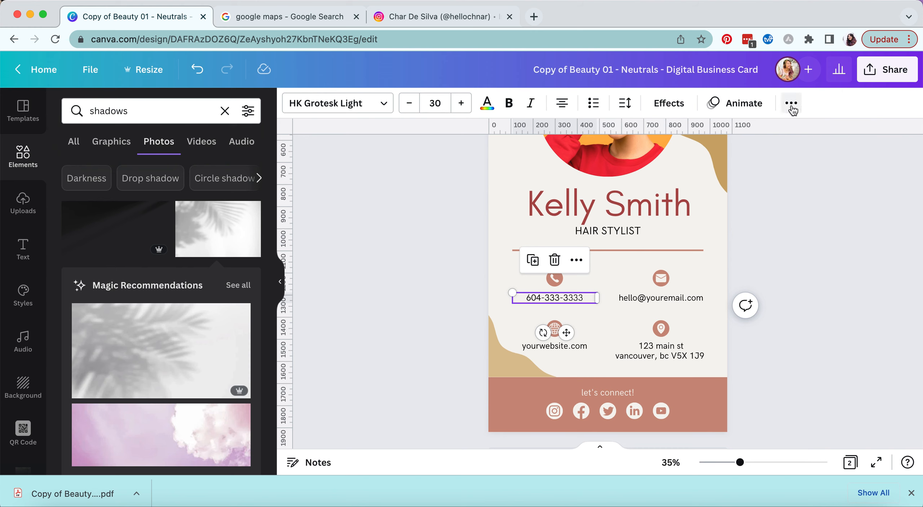
- Add a tel: link with the card's phone number to the phone line
{"action": "left_click", "coordinate": [792, 104]}
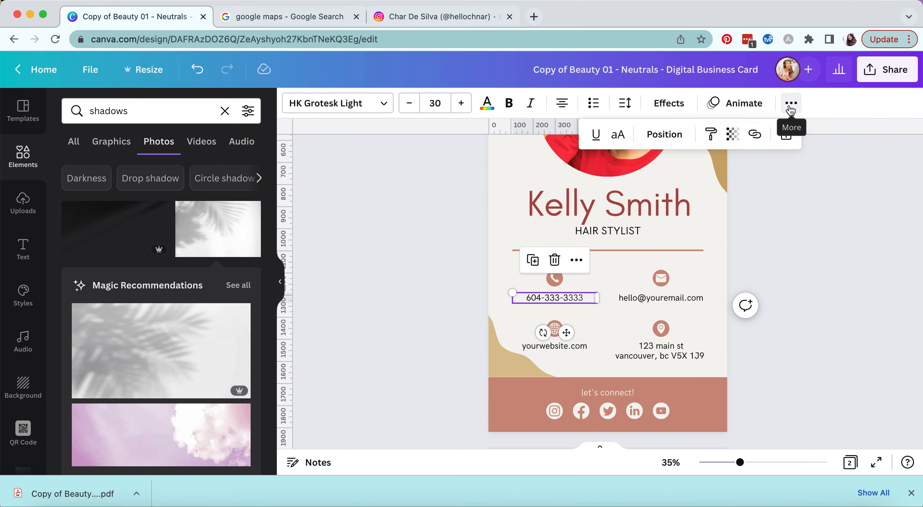
{"action": "left_click", "coordinate": [755, 137]}
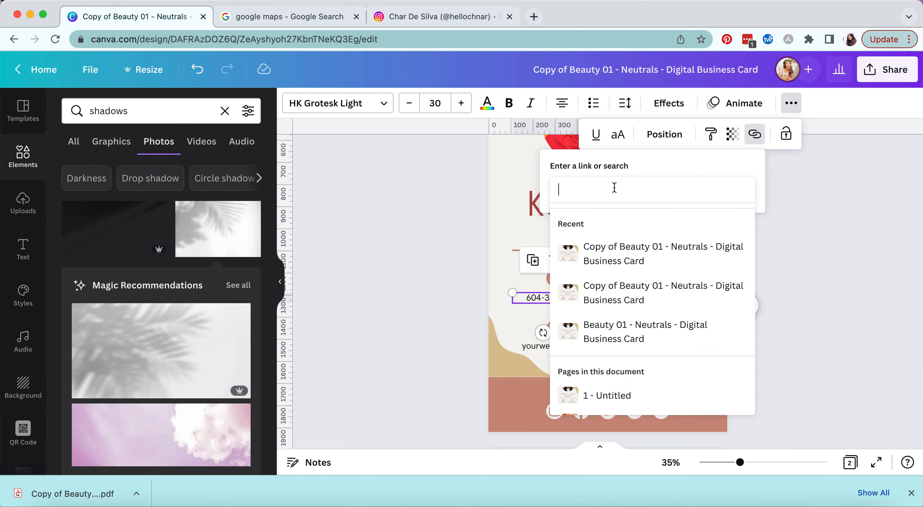
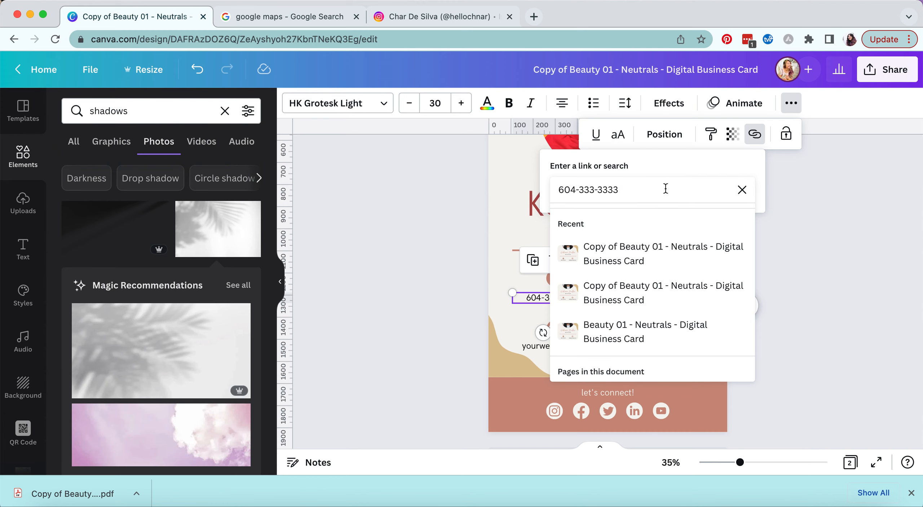
{"action": "key", "text": "Return"}
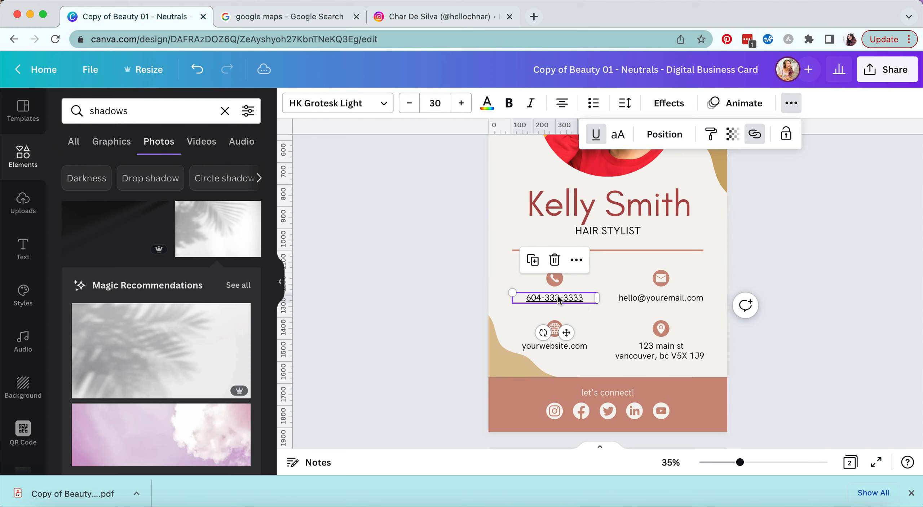
- Remove the phone line's underline, verify its link, then select the email line
{"action": "left_click", "coordinate": [792, 102]}
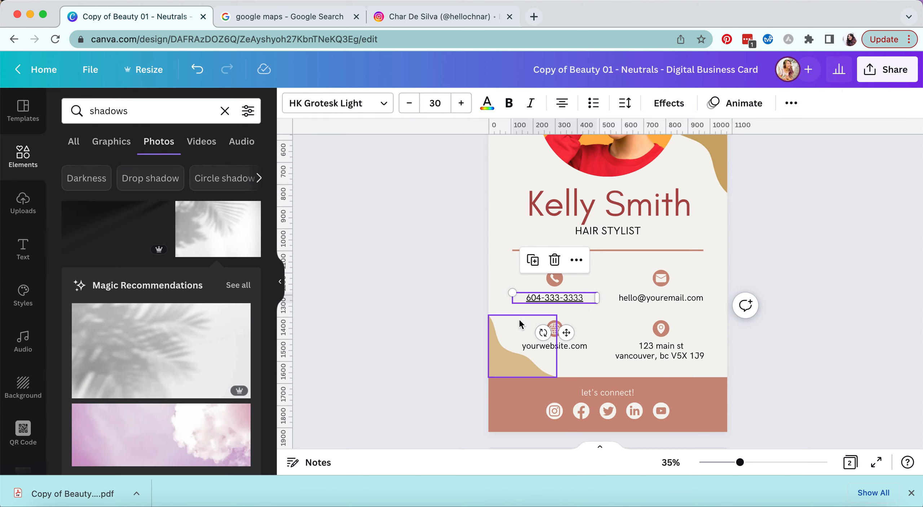
{"action": "left_click", "coordinate": [791, 103]}
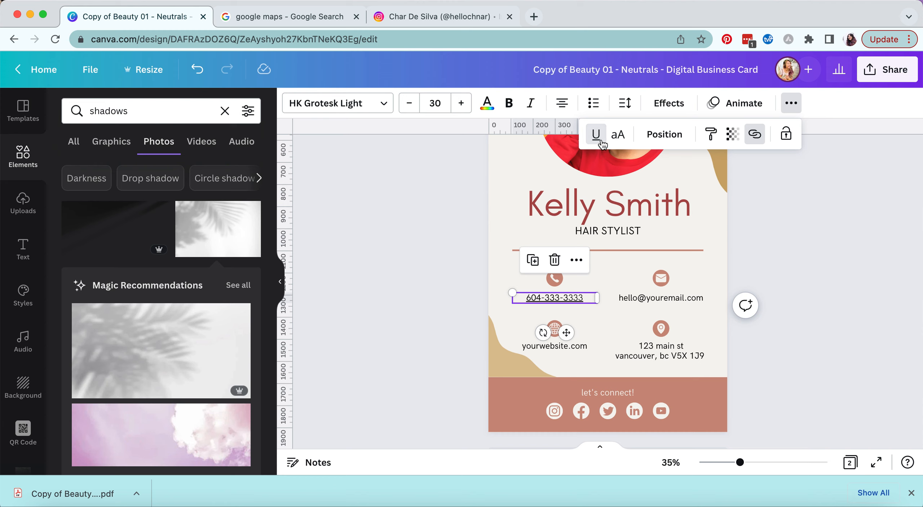
{"action": "left_click", "coordinate": [600, 143]}
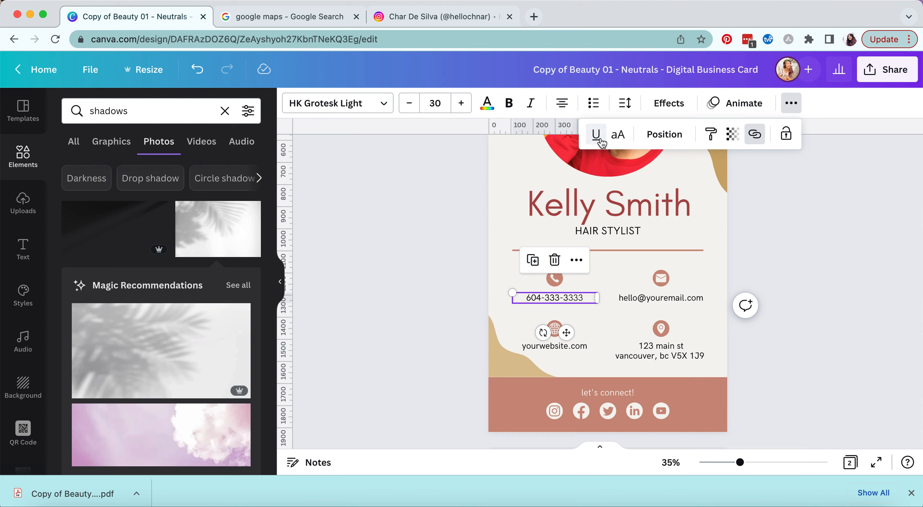
{"action": "left_click", "coordinate": [768, 249]}
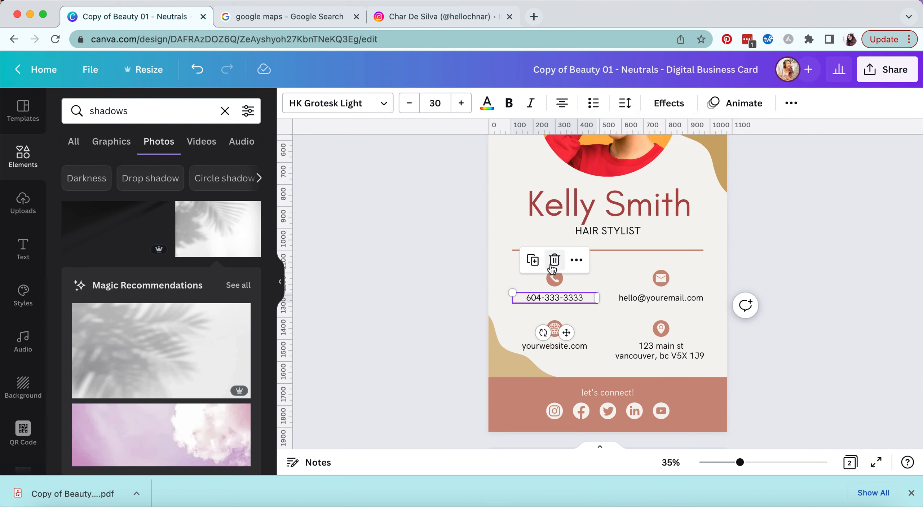
{"action": "left_click", "coordinate": [791, 103]}
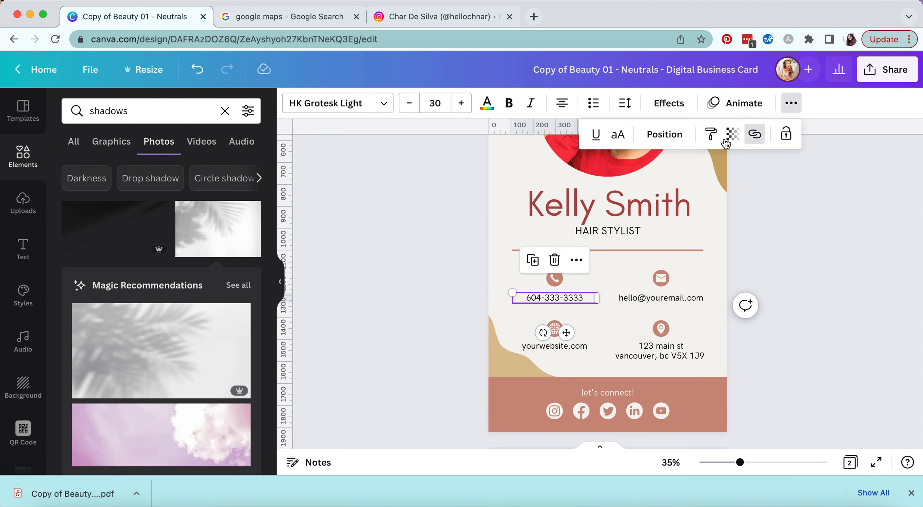
{"action": "left_click", "coordinate": [754, 136]}
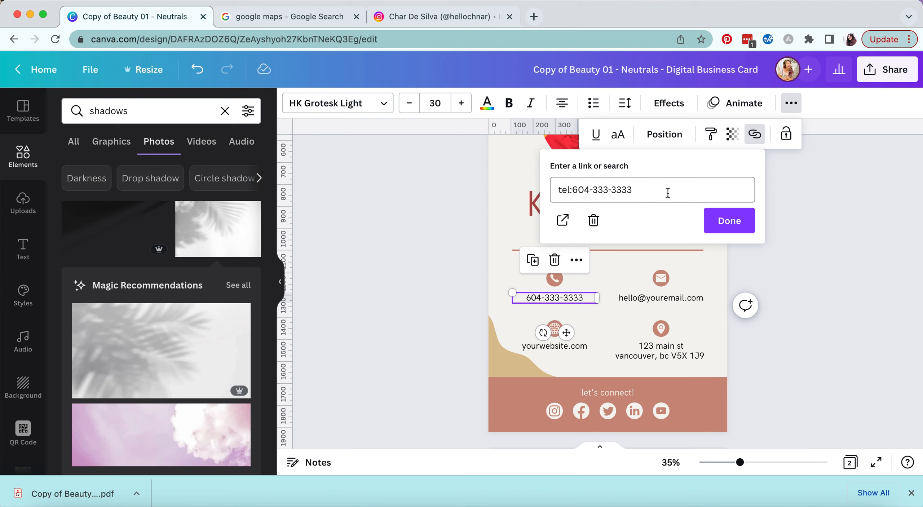
{"action": "left_click", "coordinate": [791, 103]}
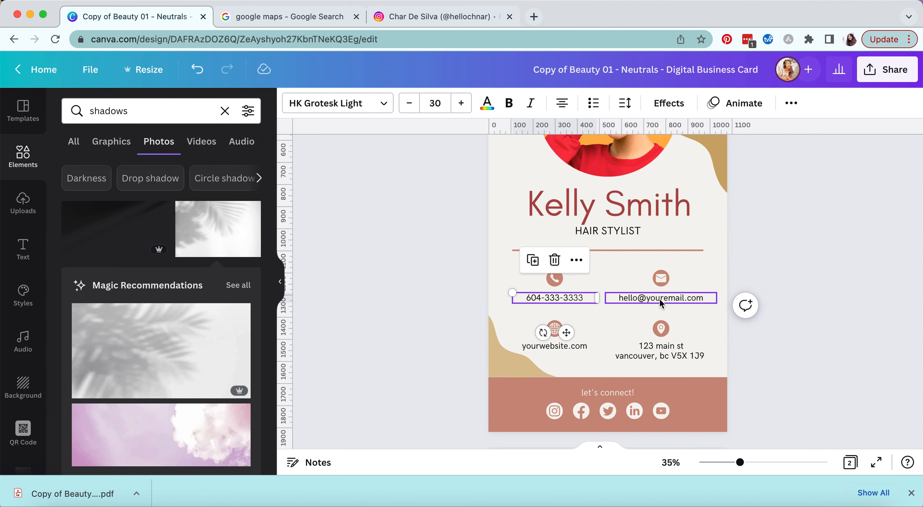
{"action": "left_click", "coordinate": [702, 302]}
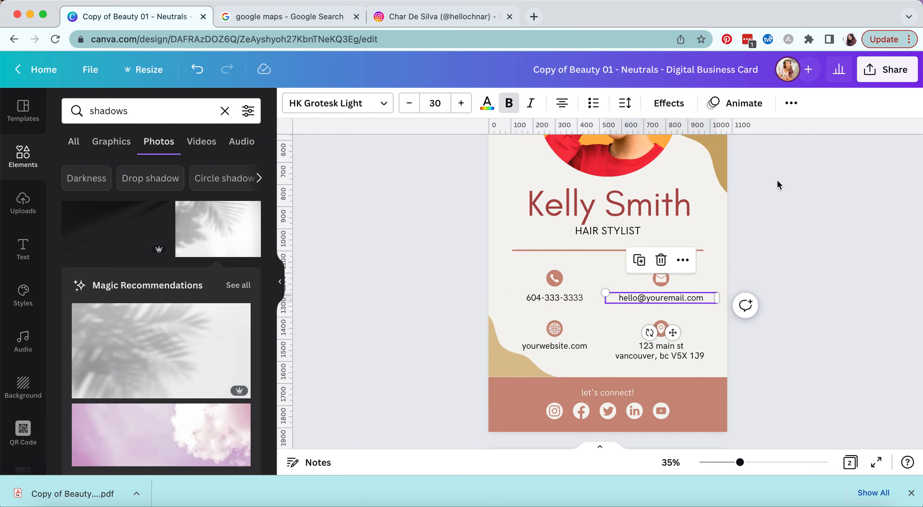
- Add a mailto: link with the placeholder email address to the email line
{"action": "left_click", "coordinate": [790, 104]}
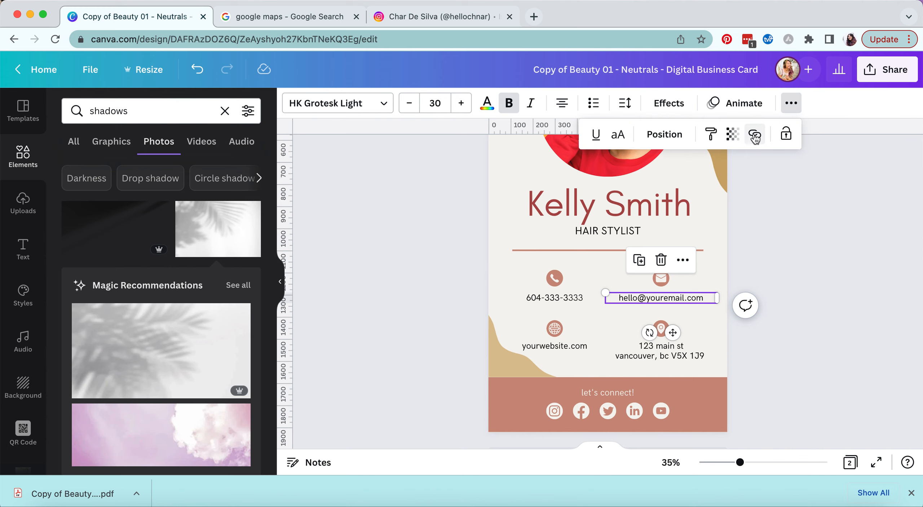
{"action": "left_click", "coordinate": [755, 133]}
{"action": "type", "text": "h"}
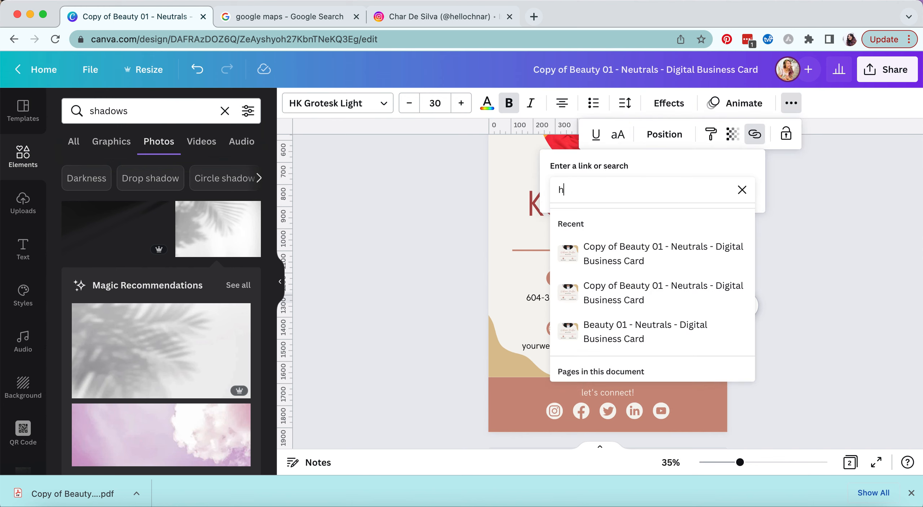
{"action": "type", "text": "ello@email.com"}
{"action": "key", "text": "Return"}
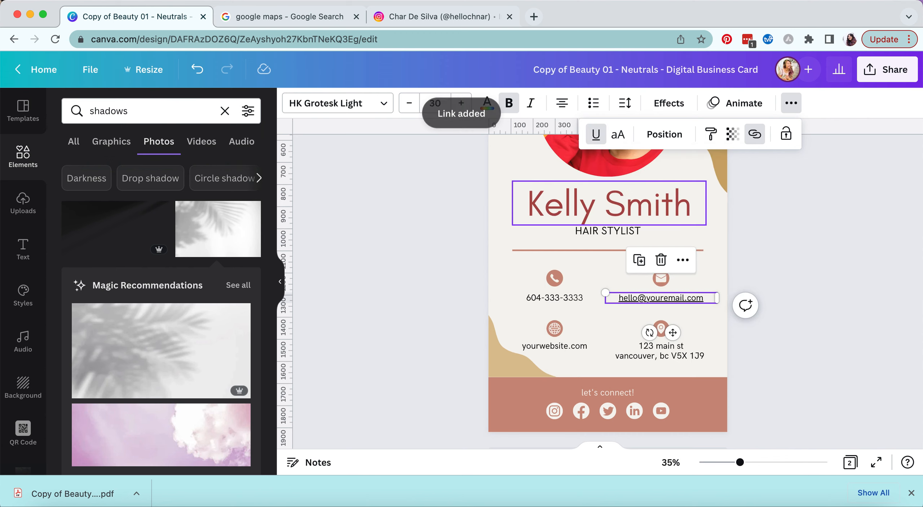
- Remove the email line's underline, verify its link, then select the yourwebsite.com line
{"action": "left_click", "coordinate": [596, 134]}
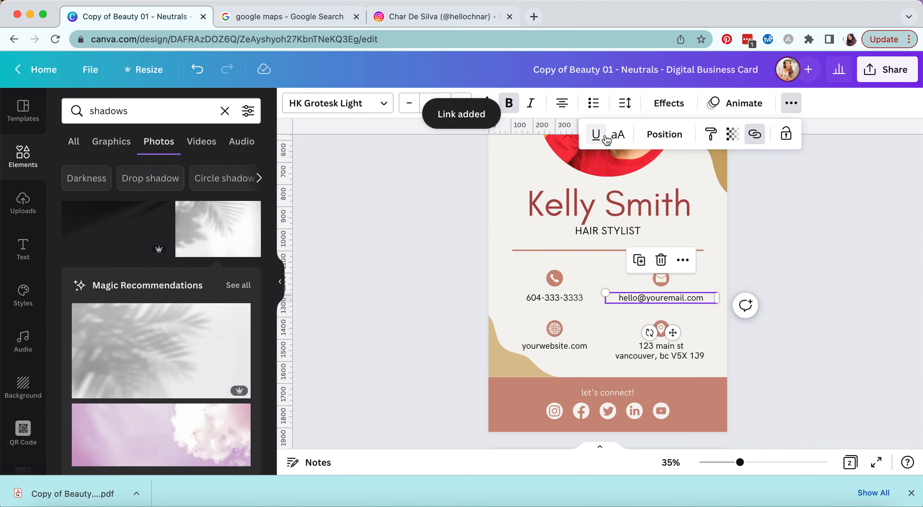
{"action": "left_click", "coordinate": [755, 136]}
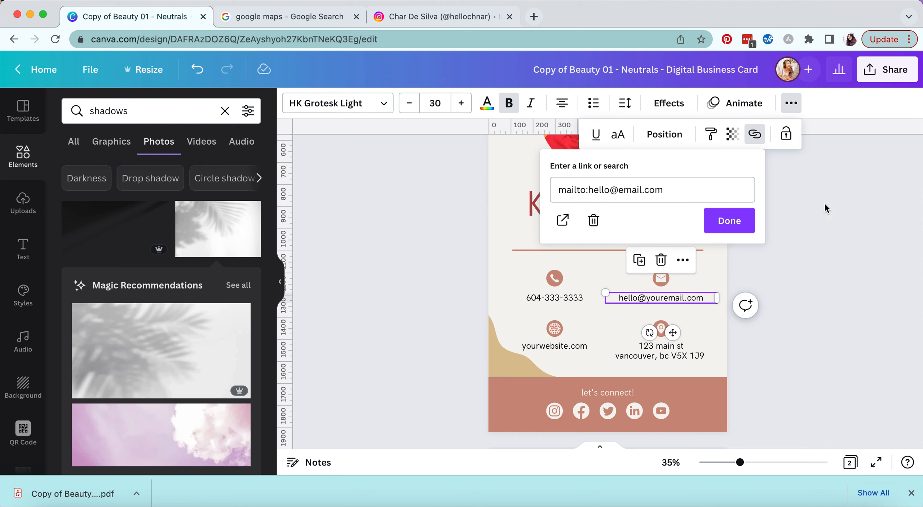
{"action": "left_click", "coordinate": [797, 209]}
{"action": "scroll", "coordinate": [797, 209], "scroll_direction": "down", "scroll_amount": 2}
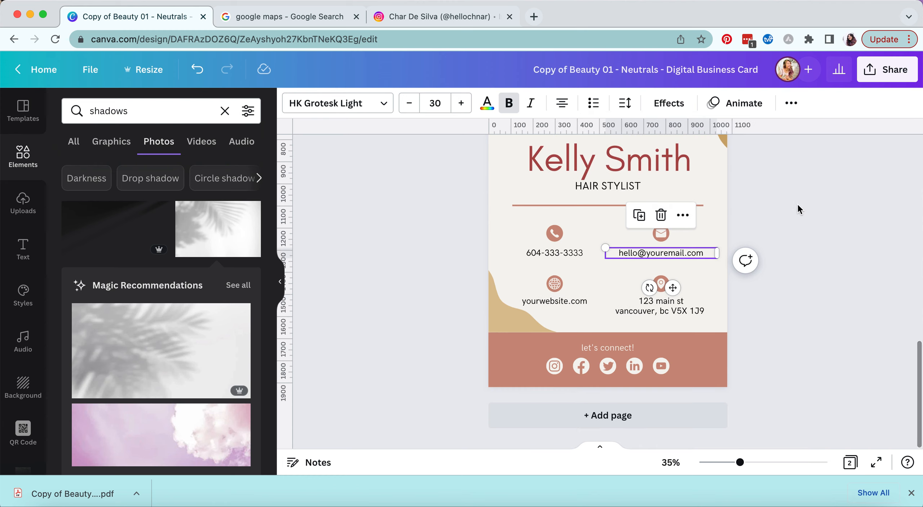
{"action": "left_click", "coordinate": [575, 301]}
- Link the yourwebsite.com line to website.com without underline, then select the address line
{"action": "left_click", "coordinate": [791, 102]}
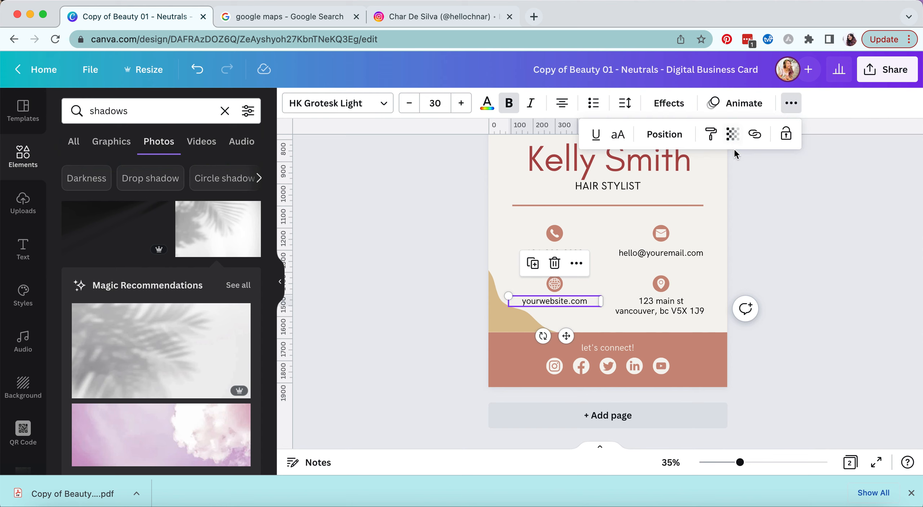
{"action": "left_click", "coordinate": [755, 135]}
{"action": "type", "text": "we"}
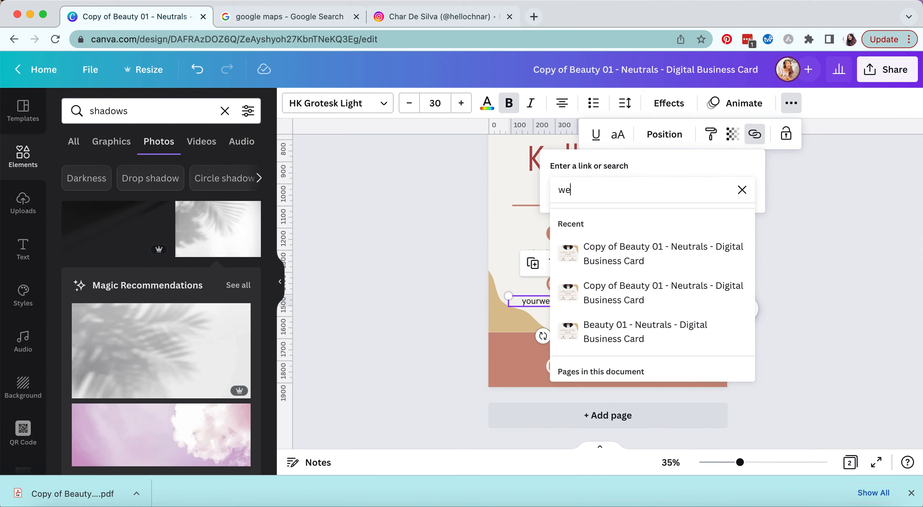
{"action": "type", "text": "bsite.com"}
{"action": "key", "text": "Return"}
{"action": "left_click", "coordinate": [596, 134]}
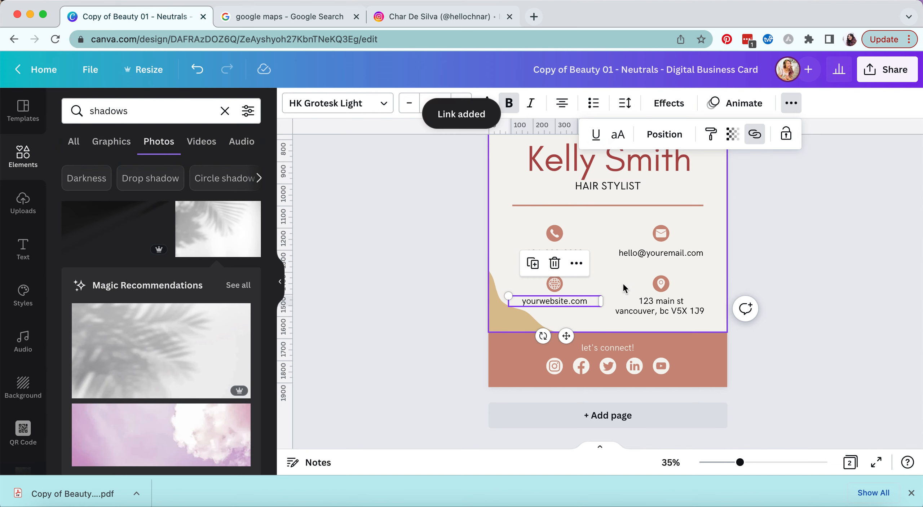
{"action": "left_click", "coordinate": [670, 312]}
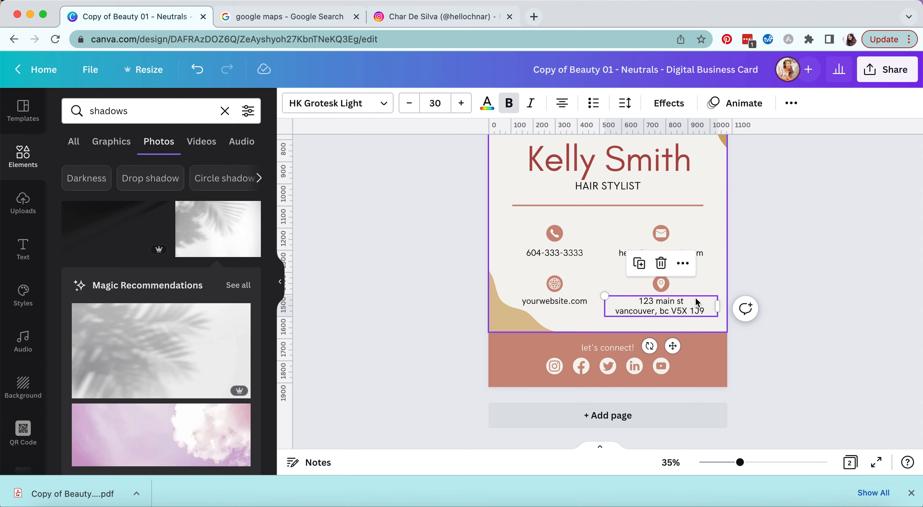
{"action": "left_click", "coordinate": [295, 16]}
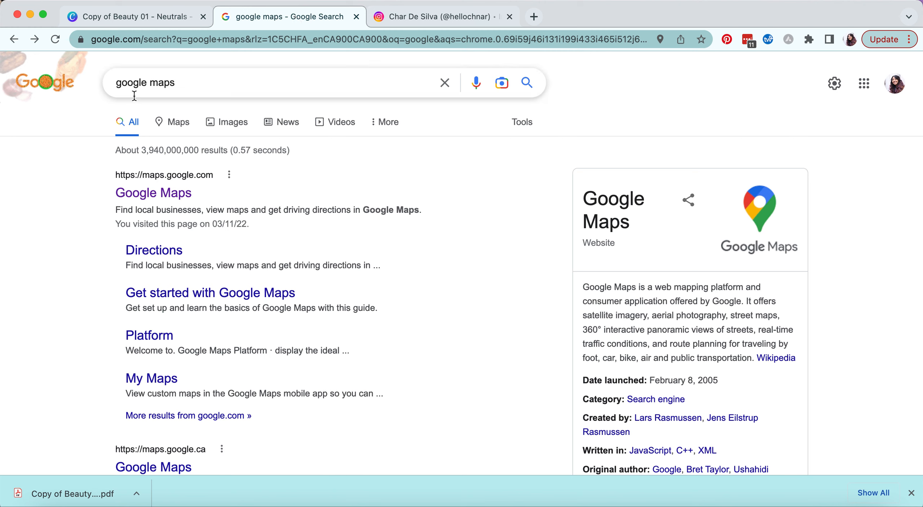
- Copy Zina Edda Beauty Studio's Google Maps share link and return to the Canva card
{"action": "left_click", "coordinate": [173, 196]}
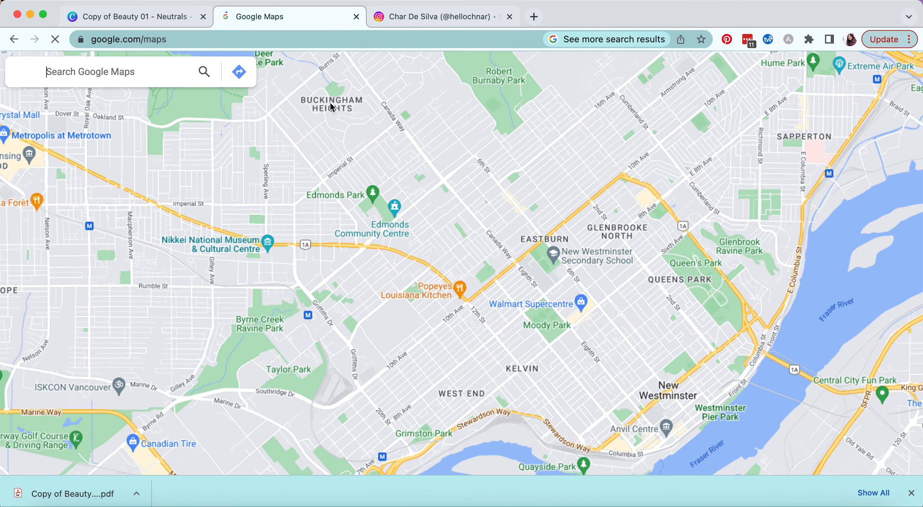
{"action": "left_click", "coordinate": [164, 74]}
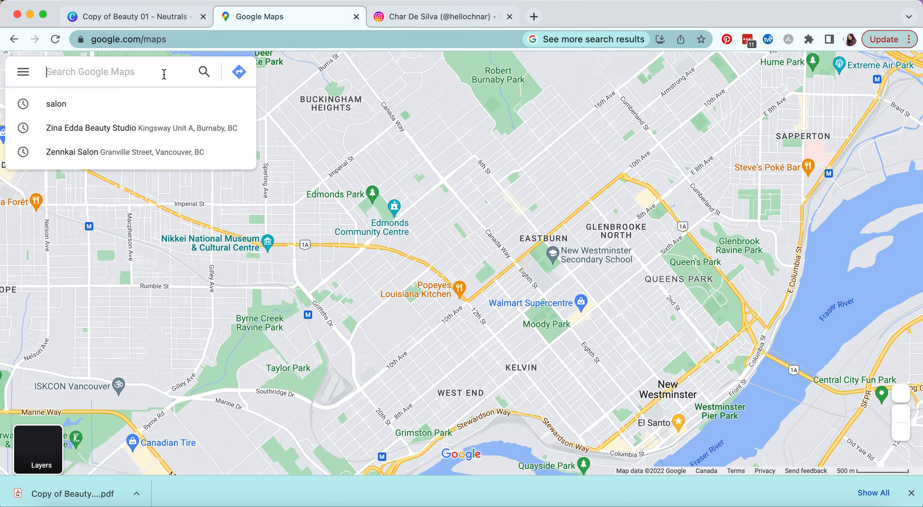
{"action": "left_click", "coordinate": [136, 103]}
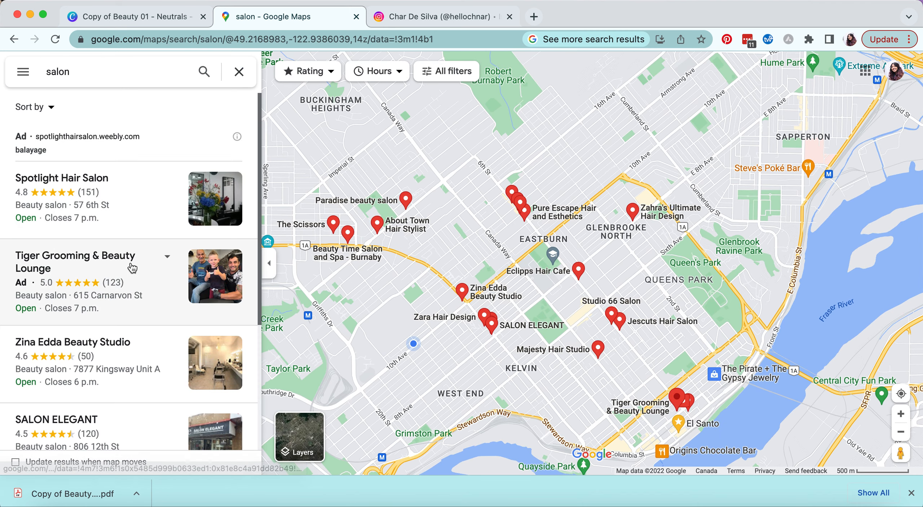
{"action": "left_click", "coordinate": [130, 377]}
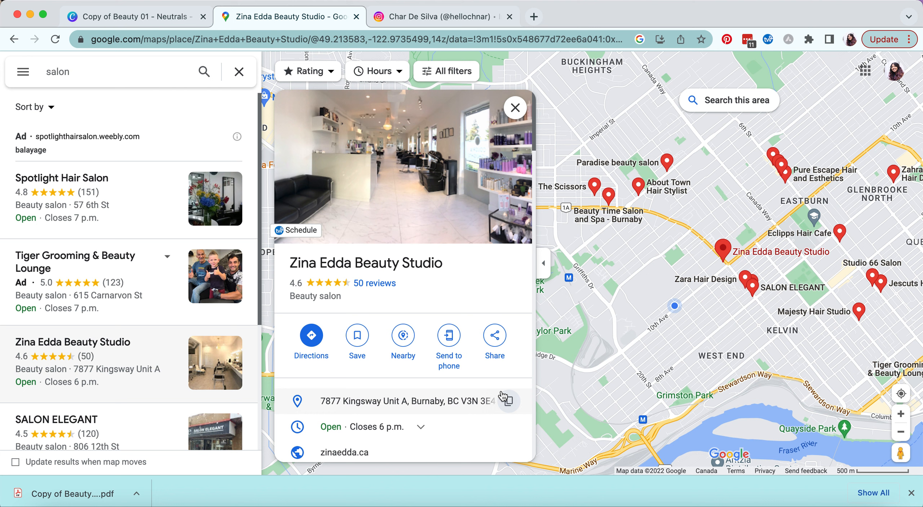
{"action": "left_click", "coordinate": [501, 344]}
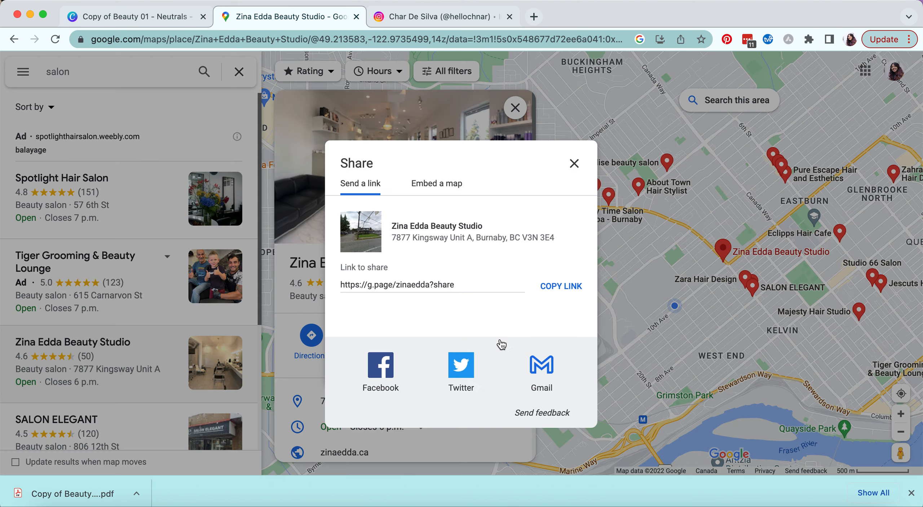
{"action": "left_click", "coordinate": [561, 286]}
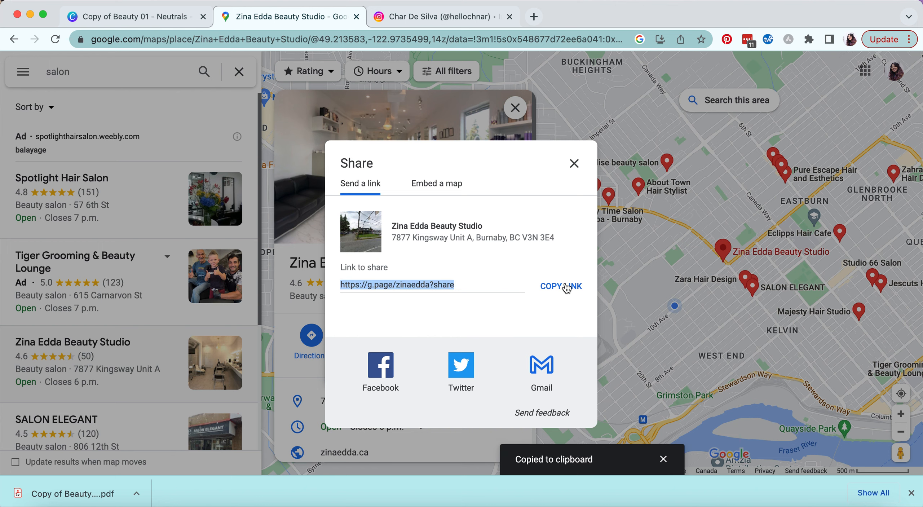
{"action": "left_click", "coordinate": [146, 24]}
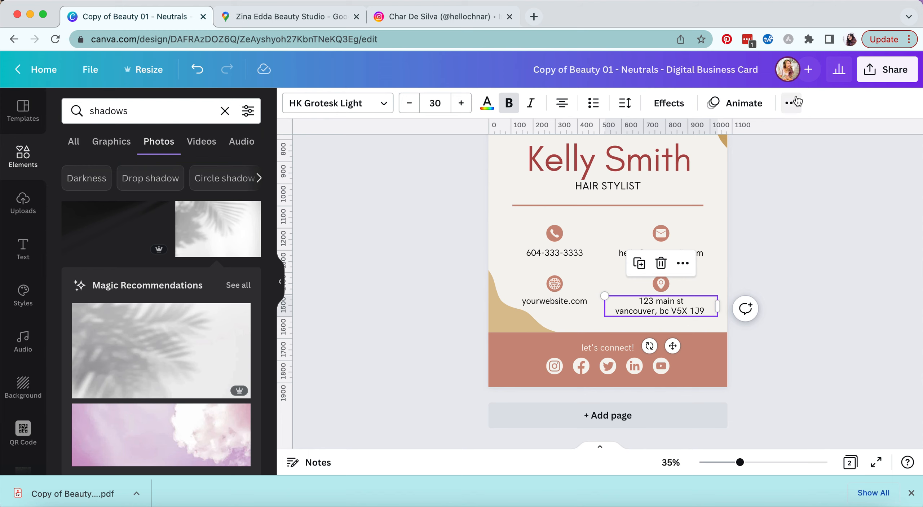
- Link the street address line to the pasted Google Maps share URL and remove its underline
{"action": "left_click", "coordinate": [791, 103]}
{"action": "left_click", "coordinate": [755, 135]}
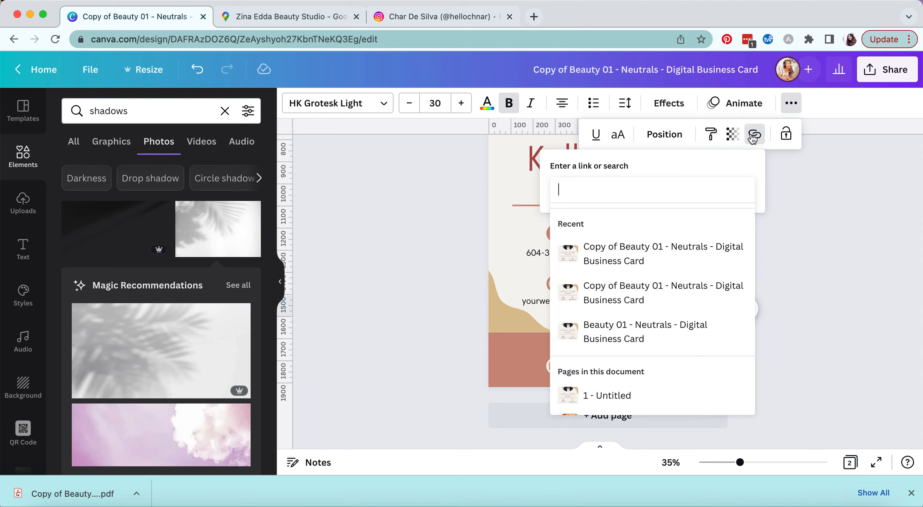
{"action": "key", "text": "super+v"}
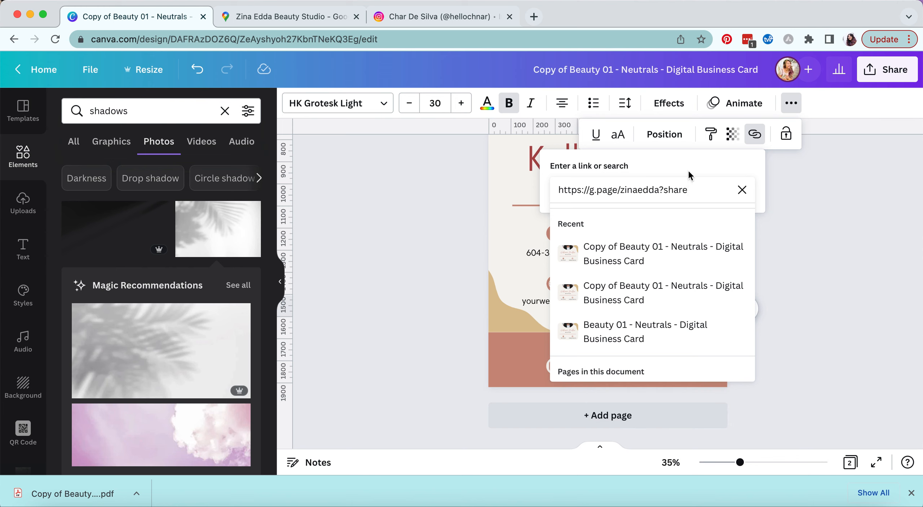
{"action": "key", "text": "Return"}
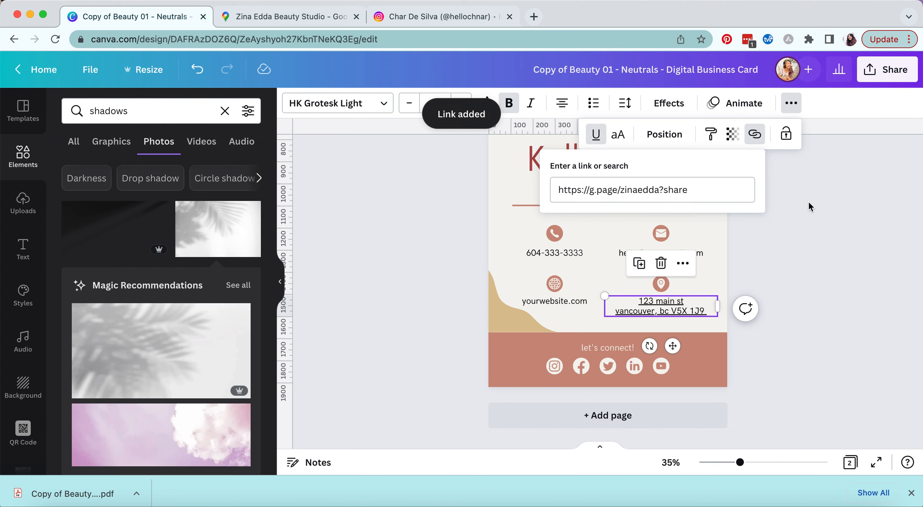
{"action": "left_click", "coordinate": [596, 134]}
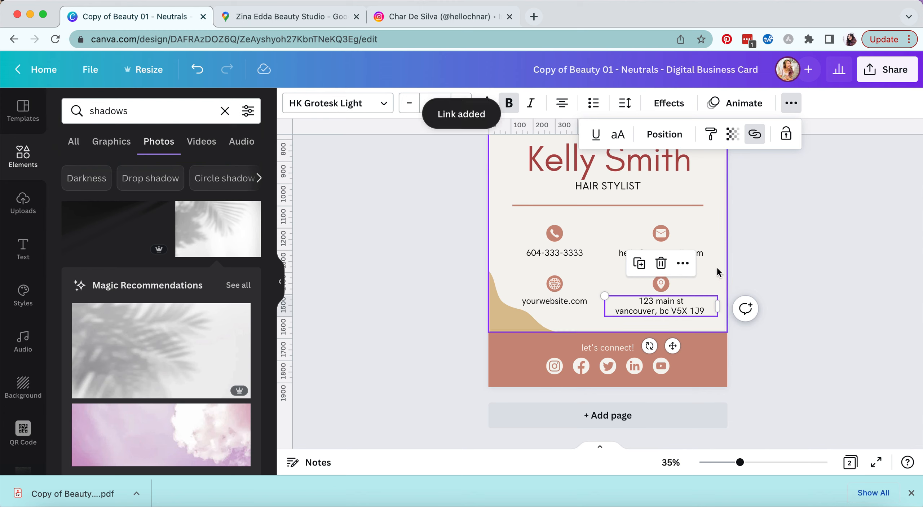
{"action": "left_click", "coordinate": [768, 260]}
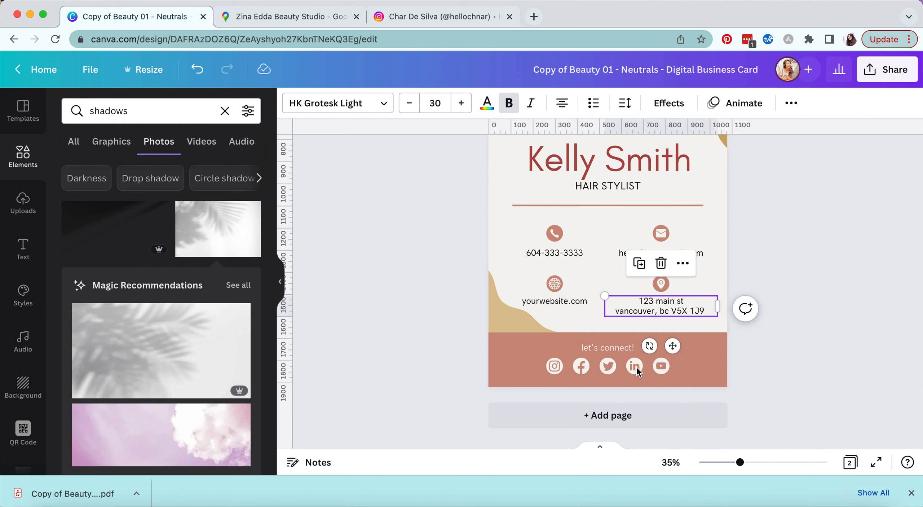
- Select and slightly resize the Instagram icon, undoing an accidental move
{"action": "left_click", "coordinate": [554, 366]}
{"action": "mouse_move", "coordinate": [563, 358]}
{"action": "left_mouse_down"}
{"action": "mouse_move", "coordinate": [568, 348]}
{"action": "mouse_move", "coordinate": [561, 355]}
{"action": "left_mouse_up"}
{"action": "left_click_drag", "start_coordinate": [564, 404], "coordinate": [551, 404]}
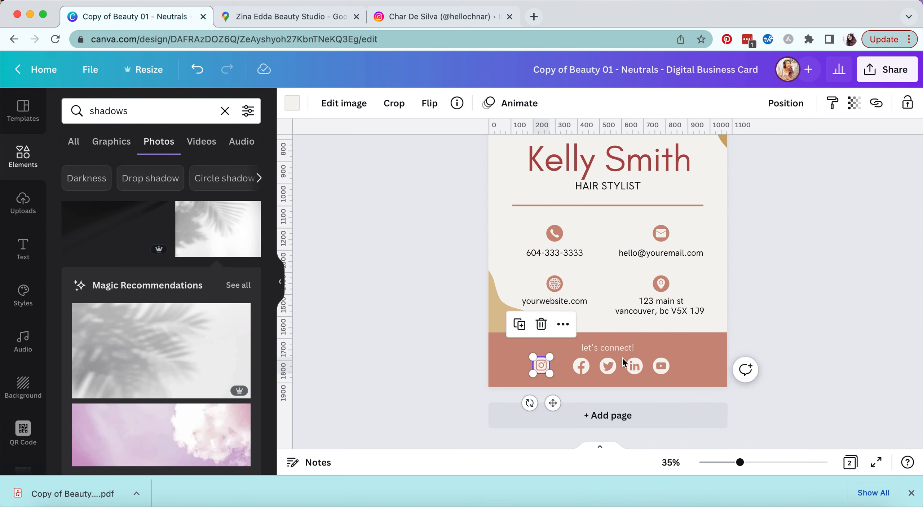
{"action": "key", "text": "super+z"}
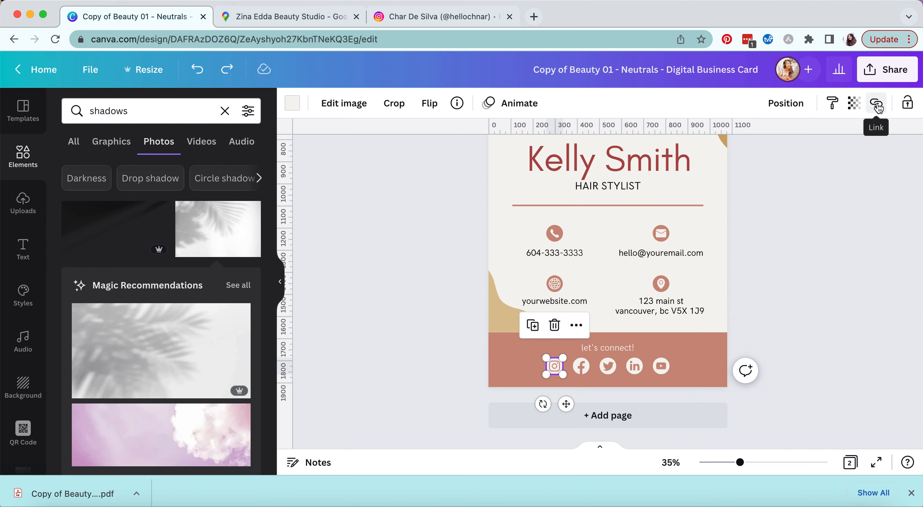
- Link the Instagram icon to the profile URL copied from the Instagram tab
{"action": "left_click", "coordinate": [877, 105]}
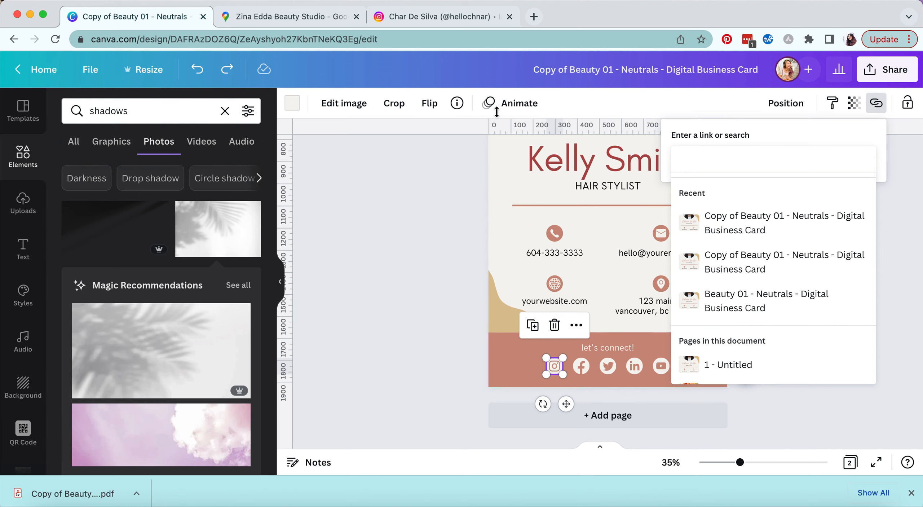
{"action": "left_click", "coordinate": [443, 17]}
{"action": "left_click", "coordinate": [396, 36]}
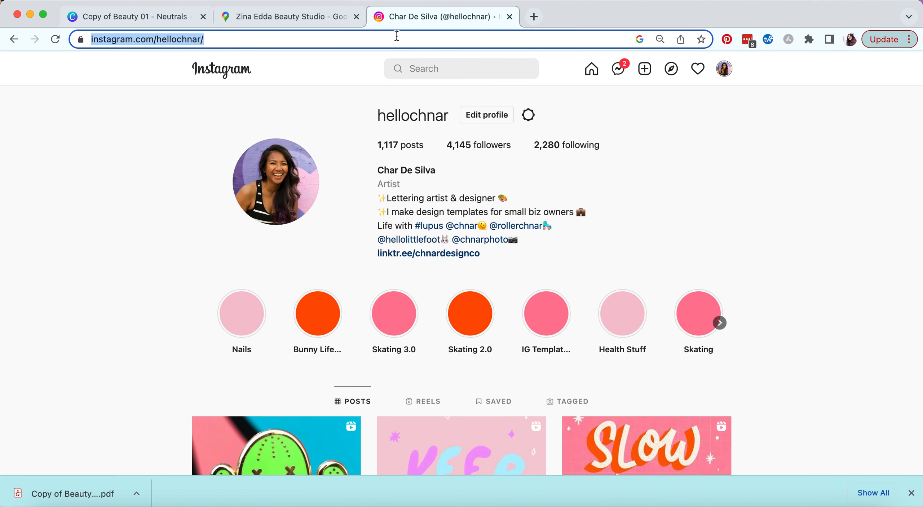
{"action": "left_click", "coordinate": [175, 26]}
{"action": "left_click", "coordinate": [790, 163]}
{"action": "key", "text": "super+v"}
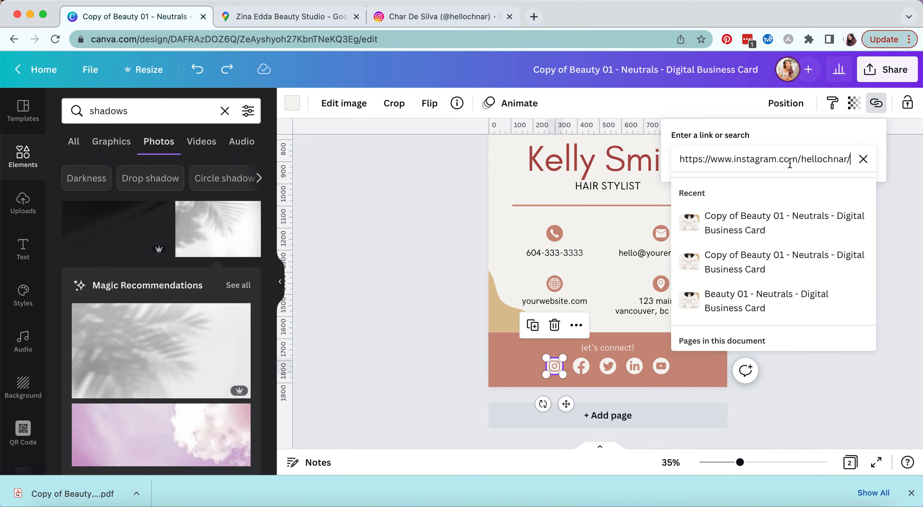
{"action": "left_click", "coordinate": [843, 194]}
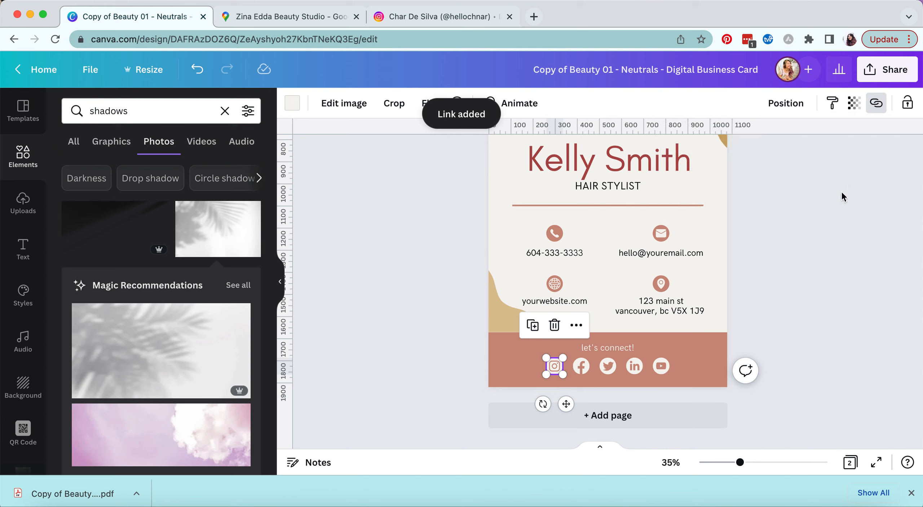
{"action": "left_click", "coordinate": [826, 278]}
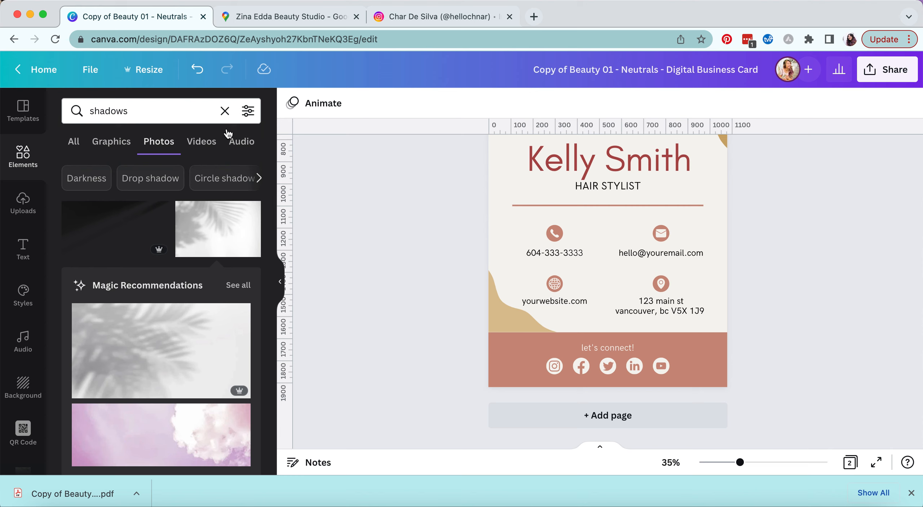
- Replace the old search with 'tiktok' in Elements and show the Graphics results
{"action": "triple_click", "coordinate": [190, 110]}
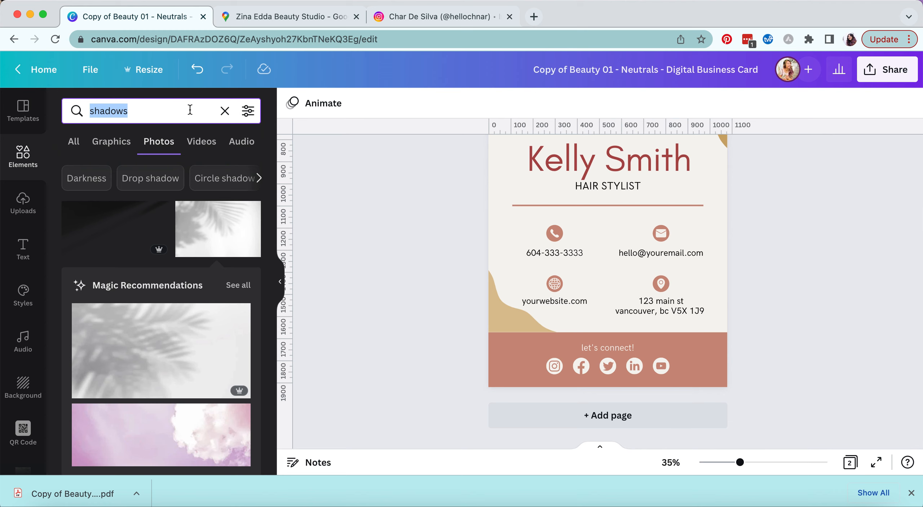
{"action": "key", "text": "BackSpace"}
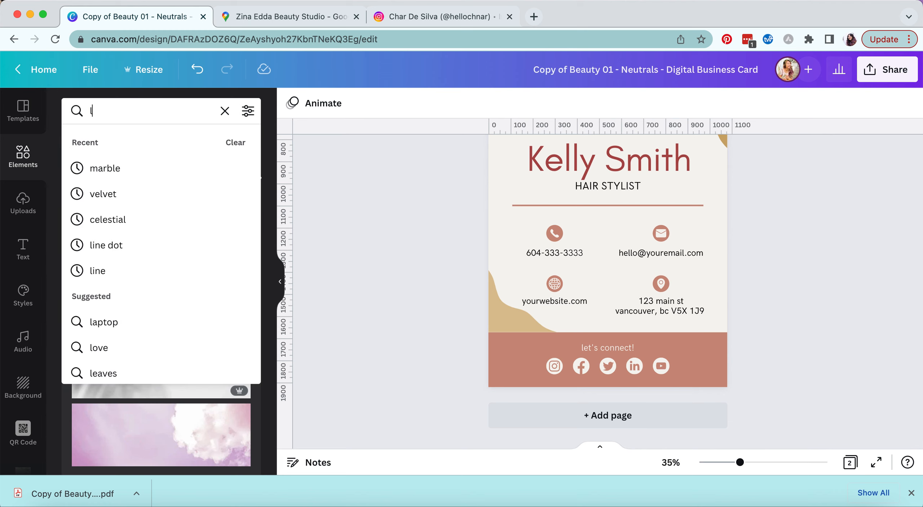
{"action": "key", "text": "BackSpace"}
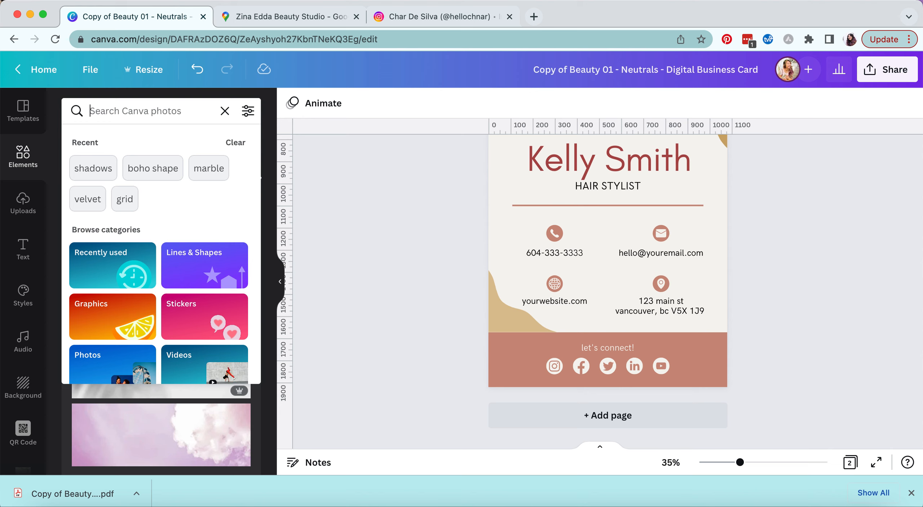
{"action": "type", "text": "ti"}
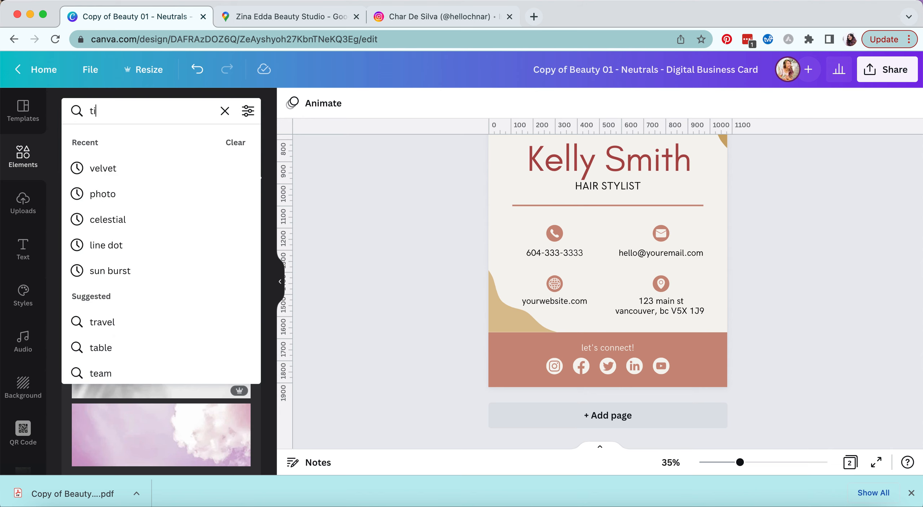
{"action": "type", "text": "ktok"}
{"action": "key", "text": "Return"}
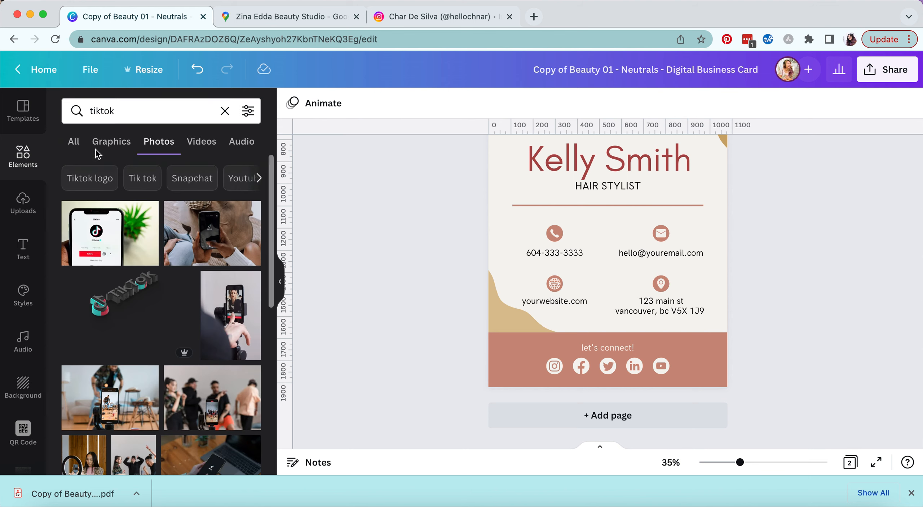
{"action": "left_click", "coordinate": [114, 146]}
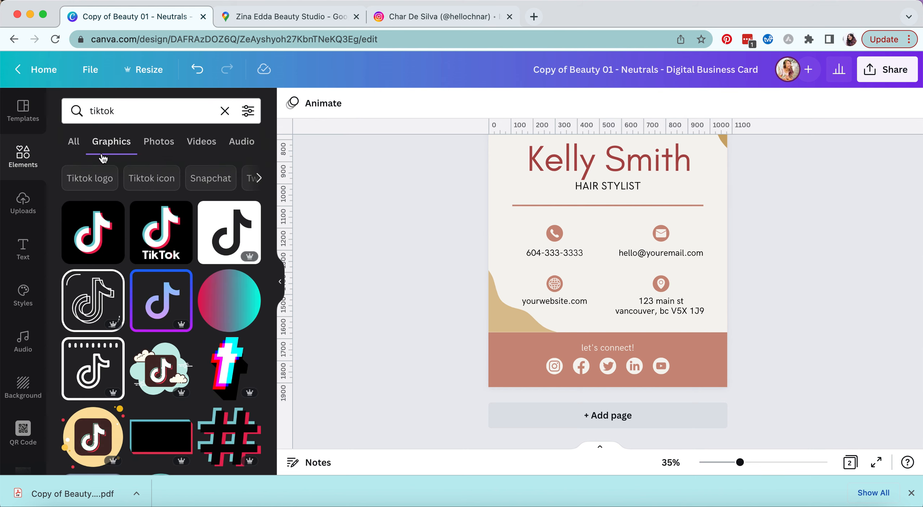
{"action": "scroll", "coordinate": [120, 226], "scroll_direction": "down", "scroll_amount": 1}
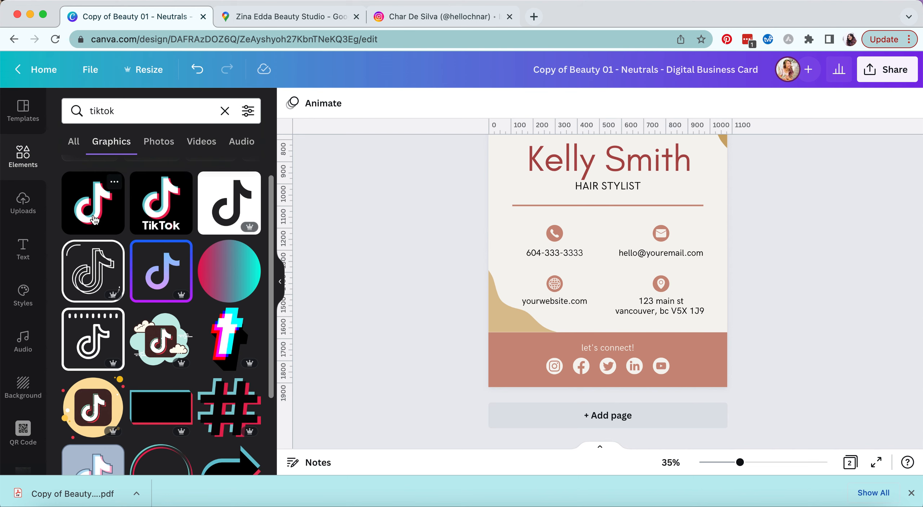
- Add a TikTok logo, shrink it into the social icon row, then delete it
{"action": "left_click", "coordinate": [96, 219]}
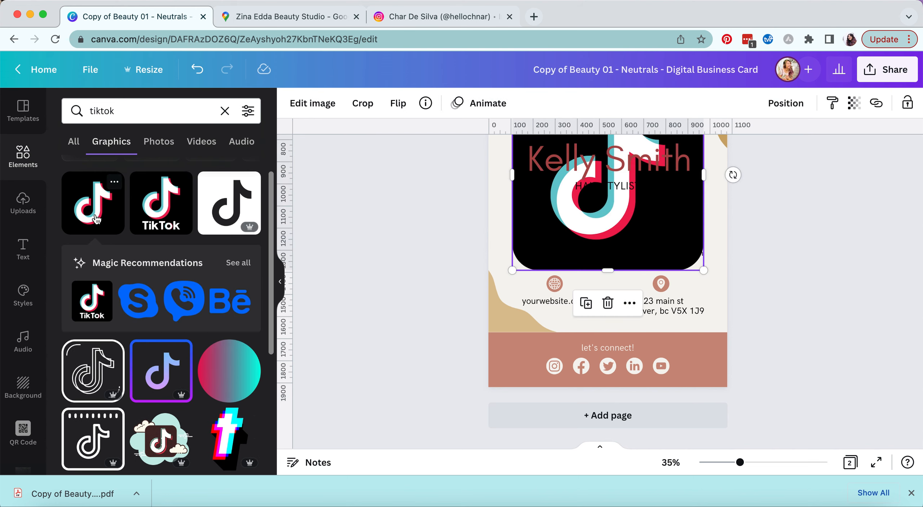
{"action": "left_click_drag", "start_coordinate": [618, 245], "coordinate": [621, 336]}
{"action": "left_click_drag", "start_coordinate": [680, 333], "coordinate": [684, 363]}
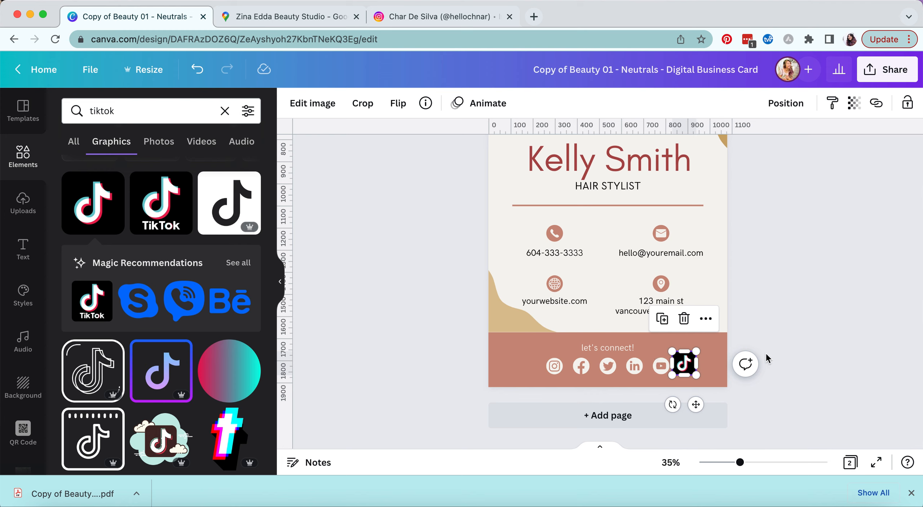
{"action": "key", "text": "Delete"}
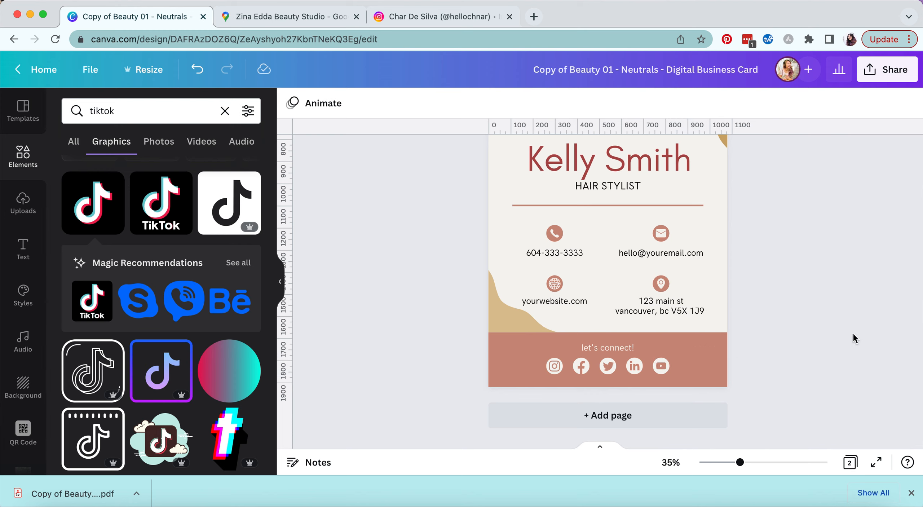
- Zoom out to both pages and set the download file type to PDF Standard
{"action": "left_click_drag", "start_coordinate": [744, 467], "coordinate": [717, 462]}
{"action": "scroll", "coordinate": [798, 318], "scroll_direction": "up", "scroll_amount": 2}
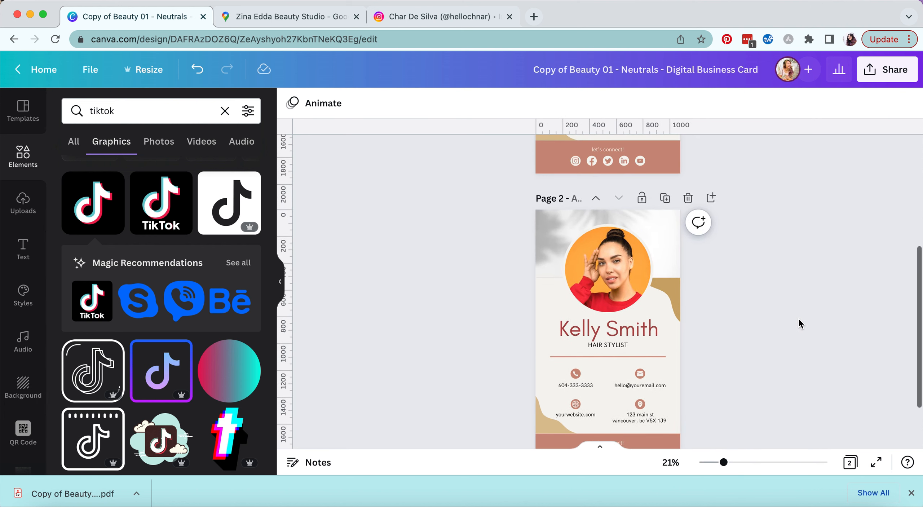
{"action": "scroll", "coordinate": [799, 317], "scroll_direction": "down", "scroll_amount": 2}
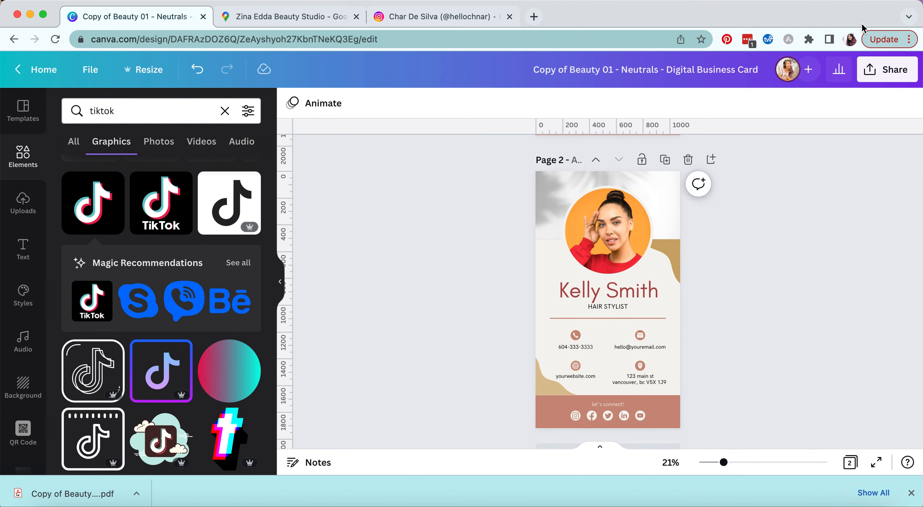
{"action": "left_click", "coordinate": [884, 70]}
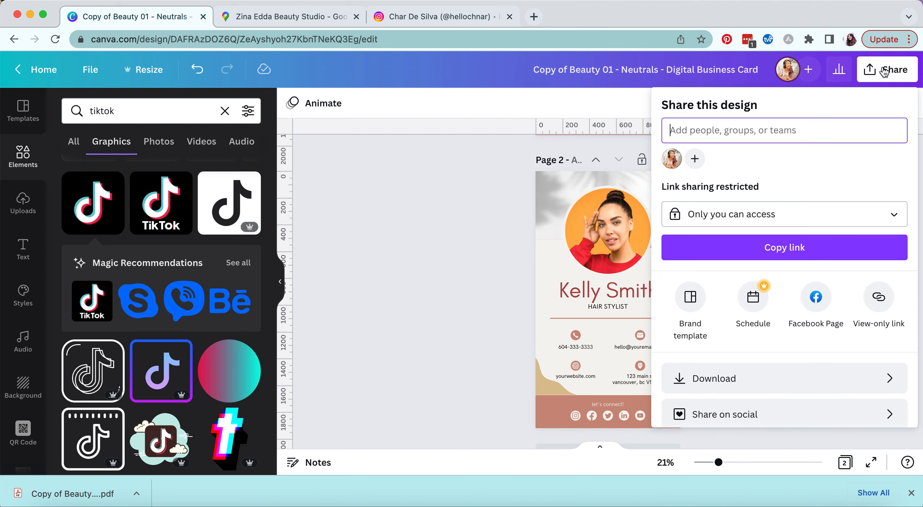
{"action": "left_click", "coordinate": [887, 378]}
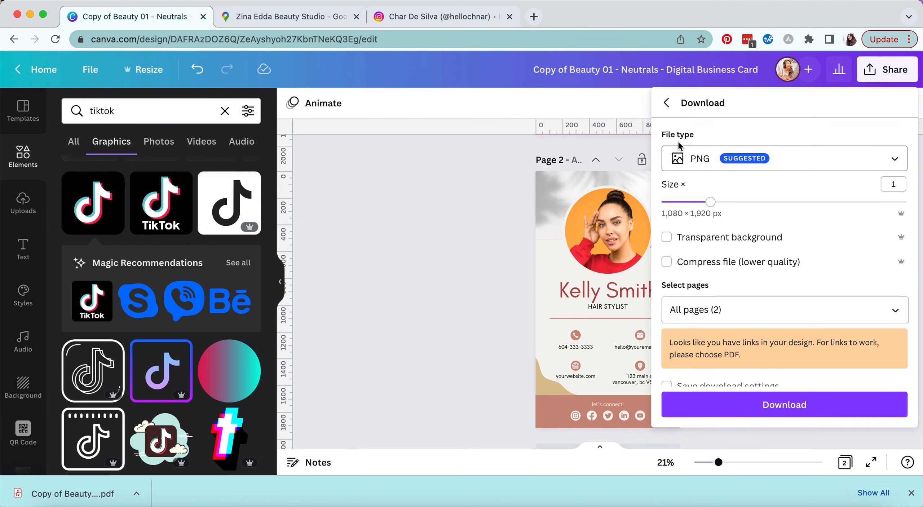
{"action": "left_click", "coordinate": [895, 160]}
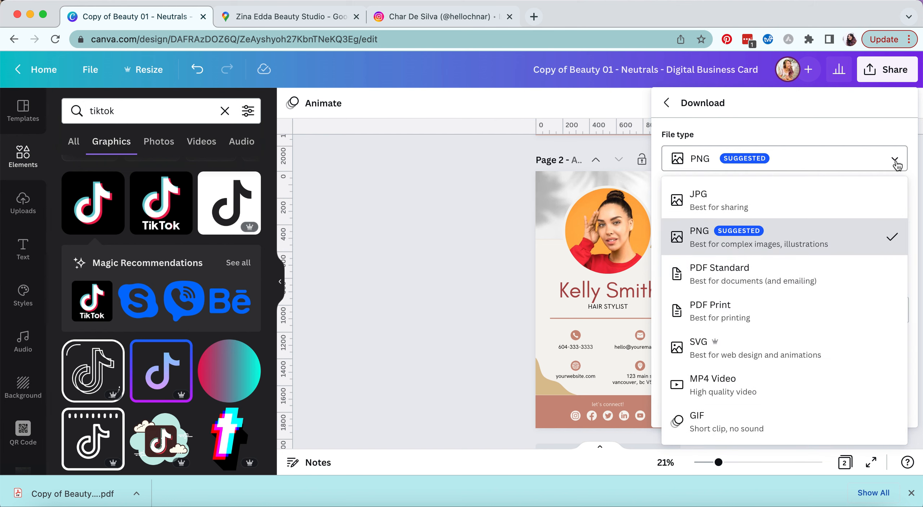
{"action": "left_click", "coordinate": [715, 280]}
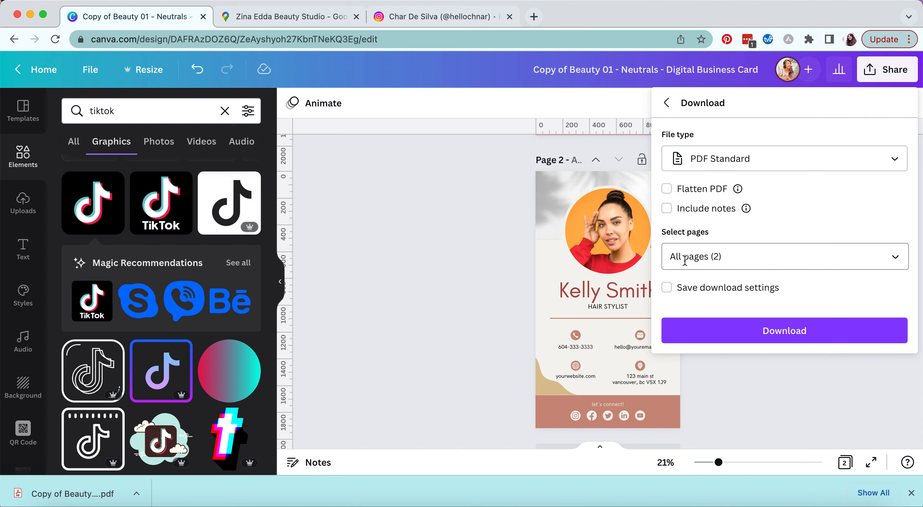
- Limit the export to page 2 only and download the PDF
{"action": "left_click", "coordinate": [895, 257]}
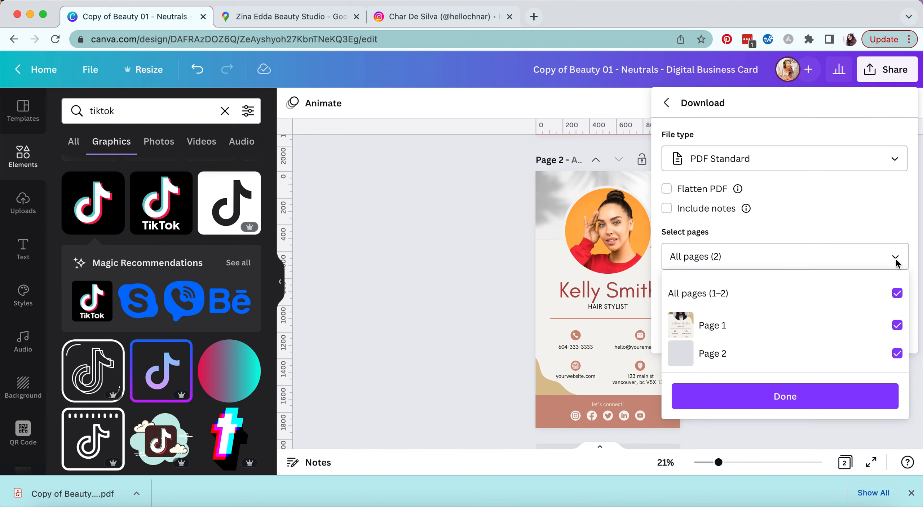
{"action": "left_click", "coordinate": [898, 293]}
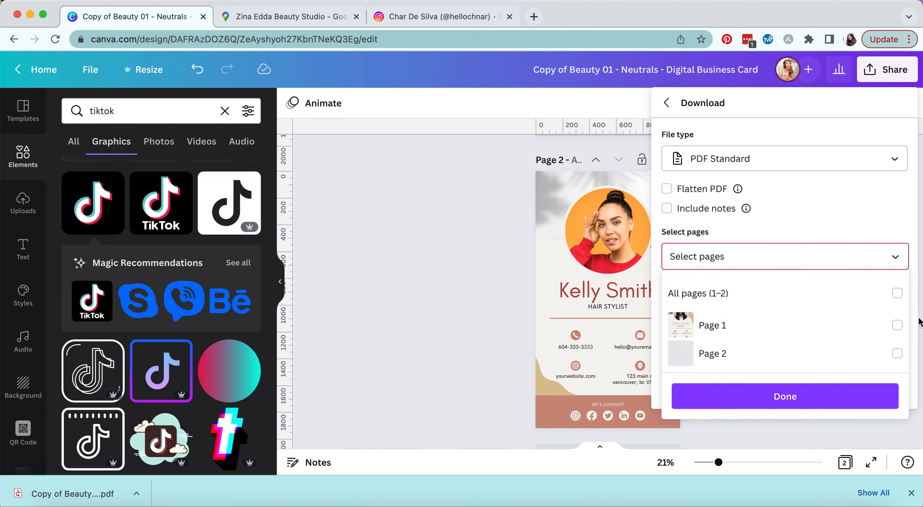
{"action": "left_click", "coordinate": [898, 354]}
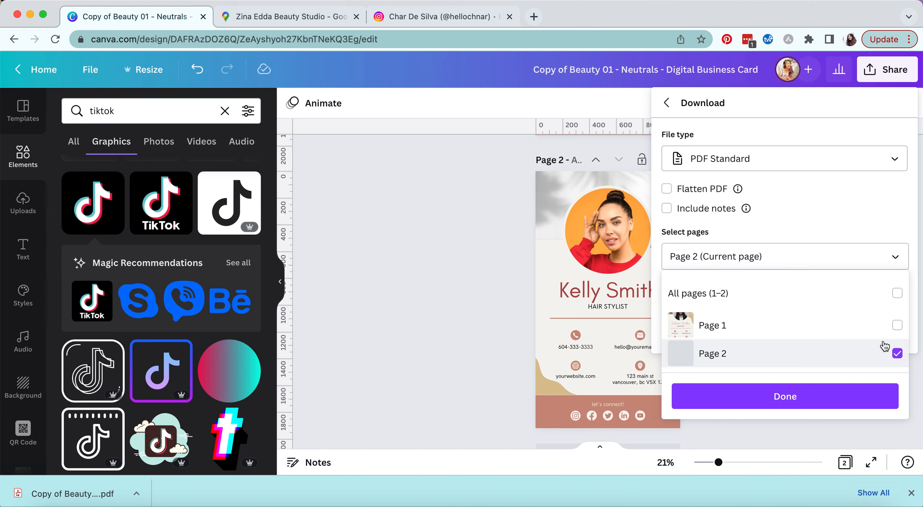
{"action": "left_click", "coordinate": [828, 401]}
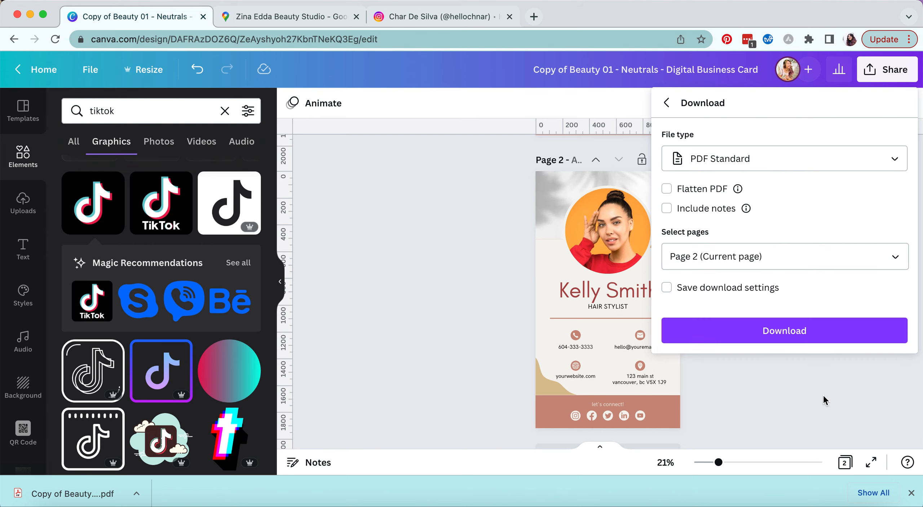
{"action": "left_click", "coordinate": [796, 334]}
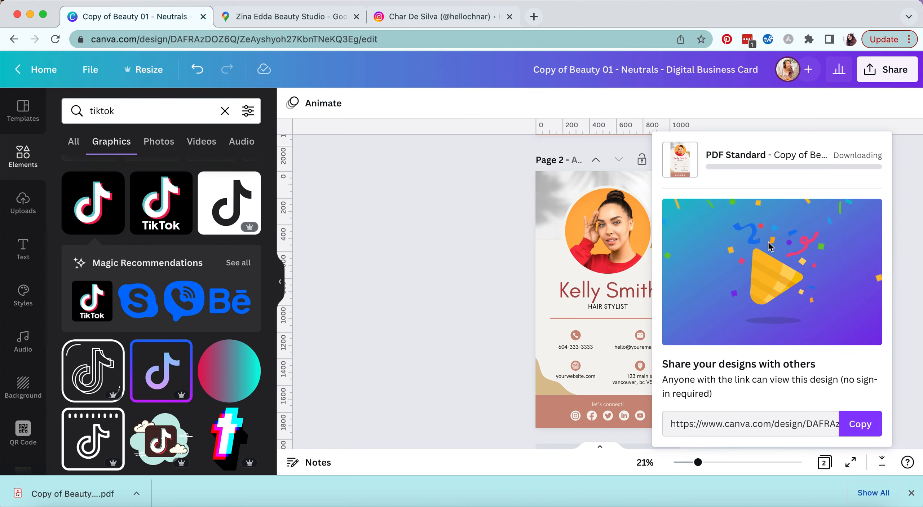